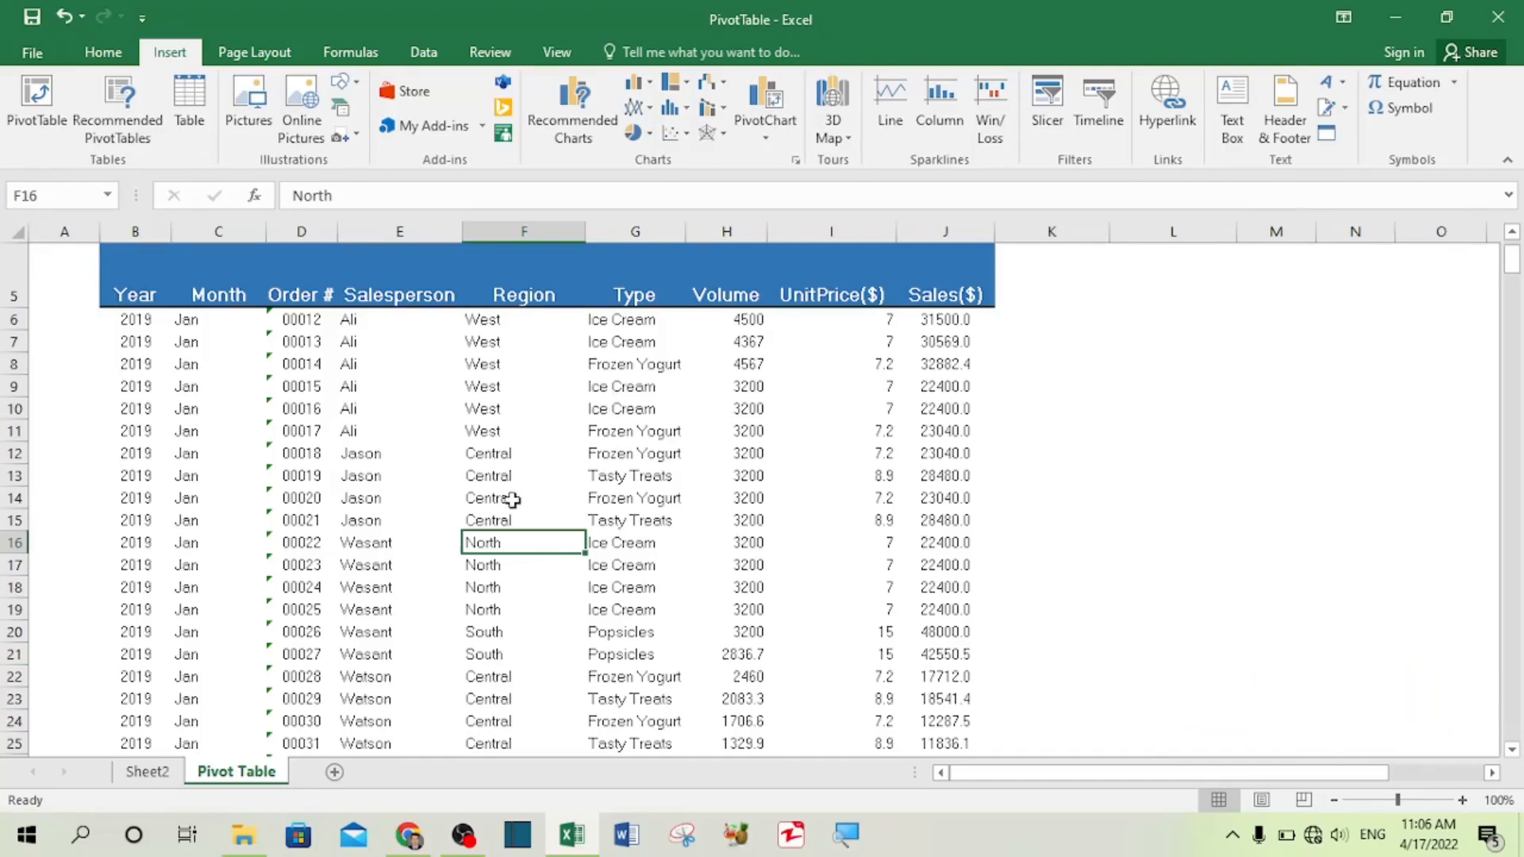
# Create a PivotTable from the sales data range B5:J449, placed on the existing worksheet at cell K8
pyautogui.scroll(2, 231, 416)
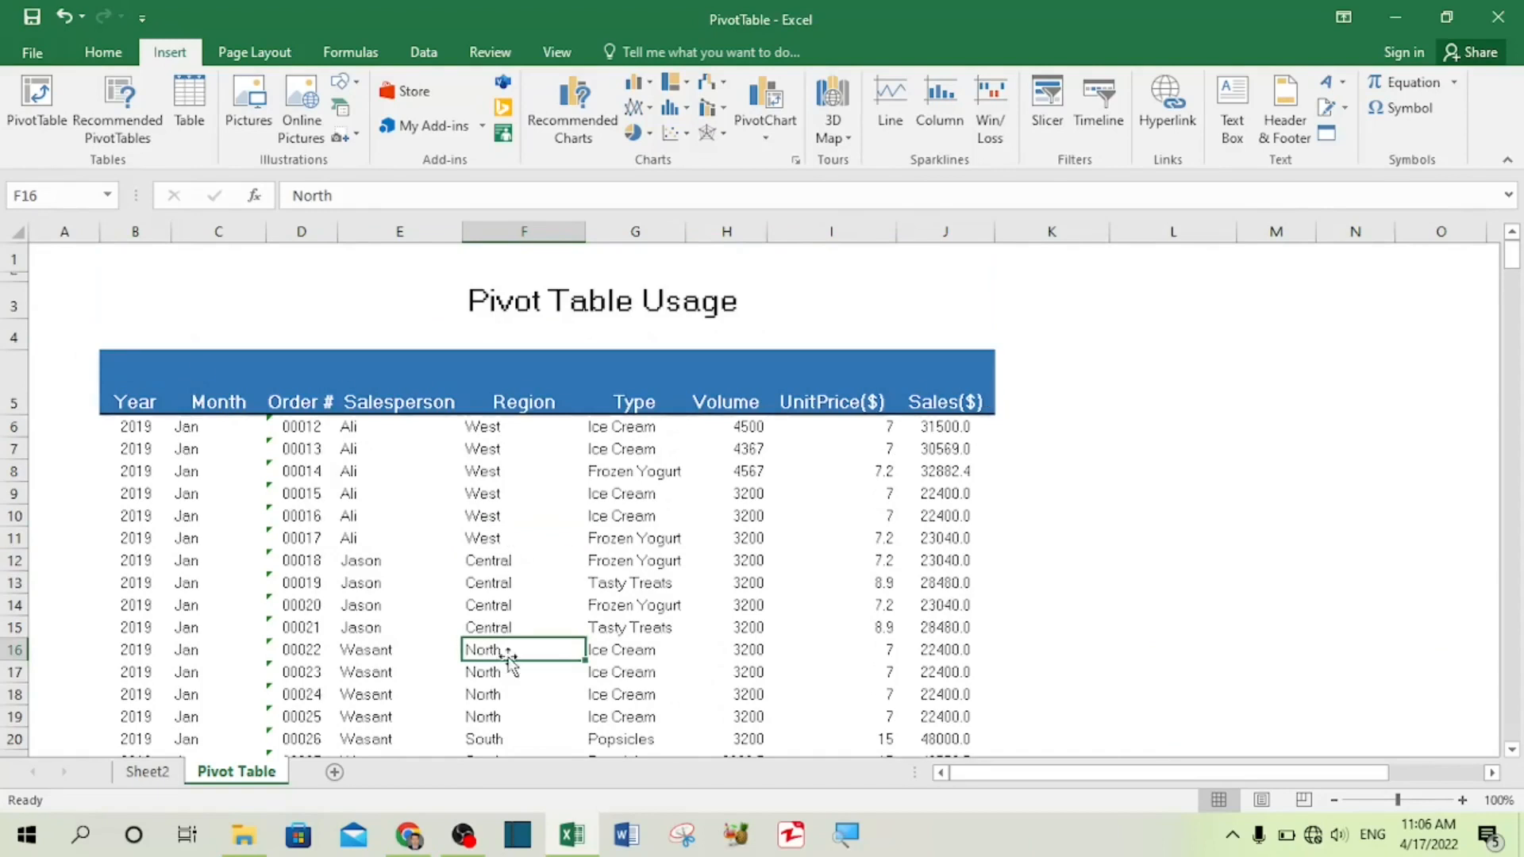
pyautogui.click(505, 559)
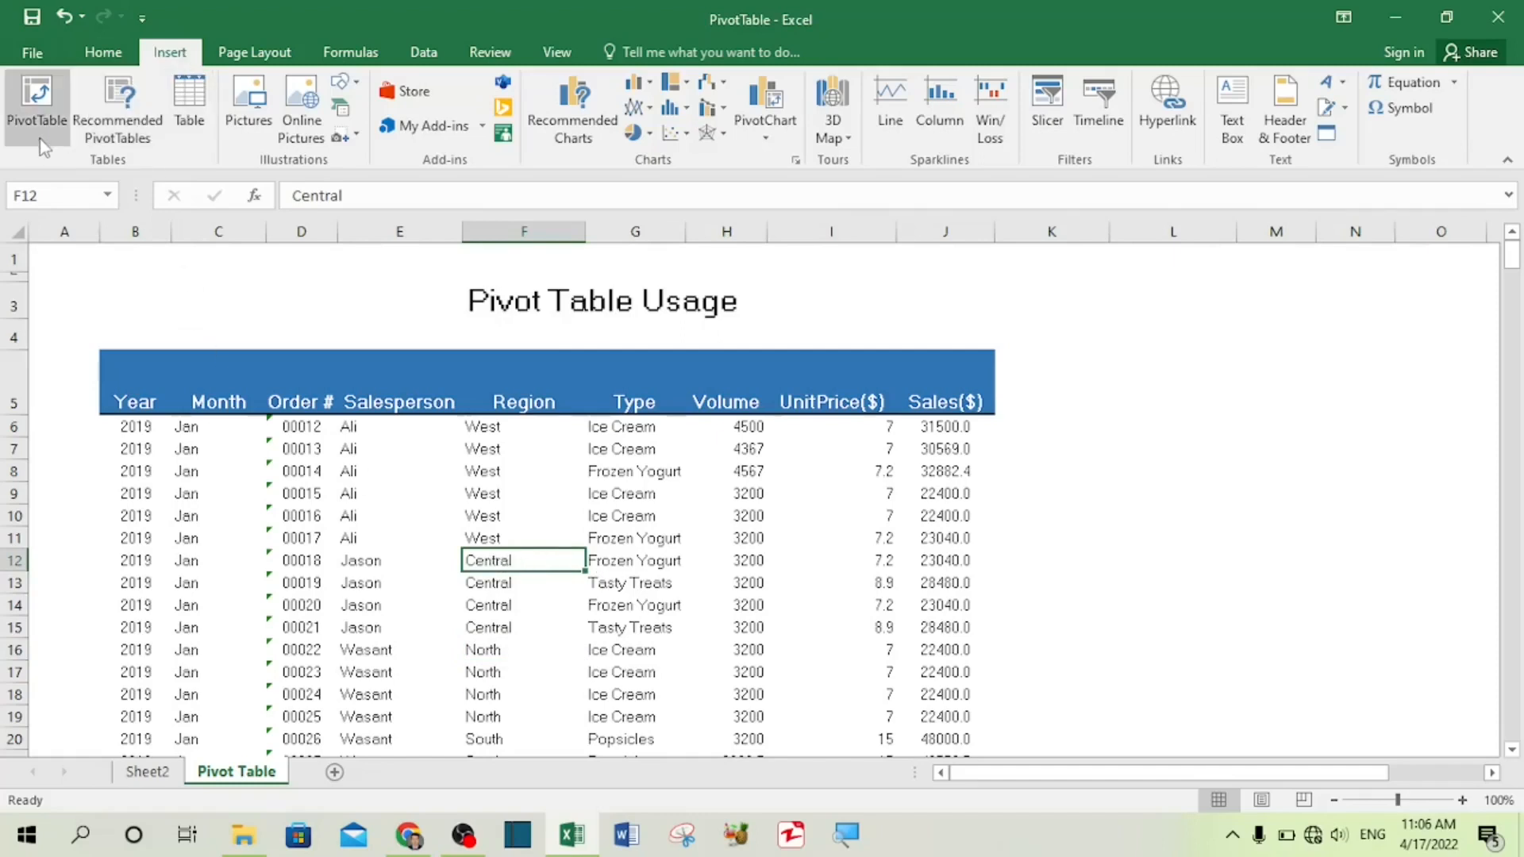
pyautogui.click(43, 101)
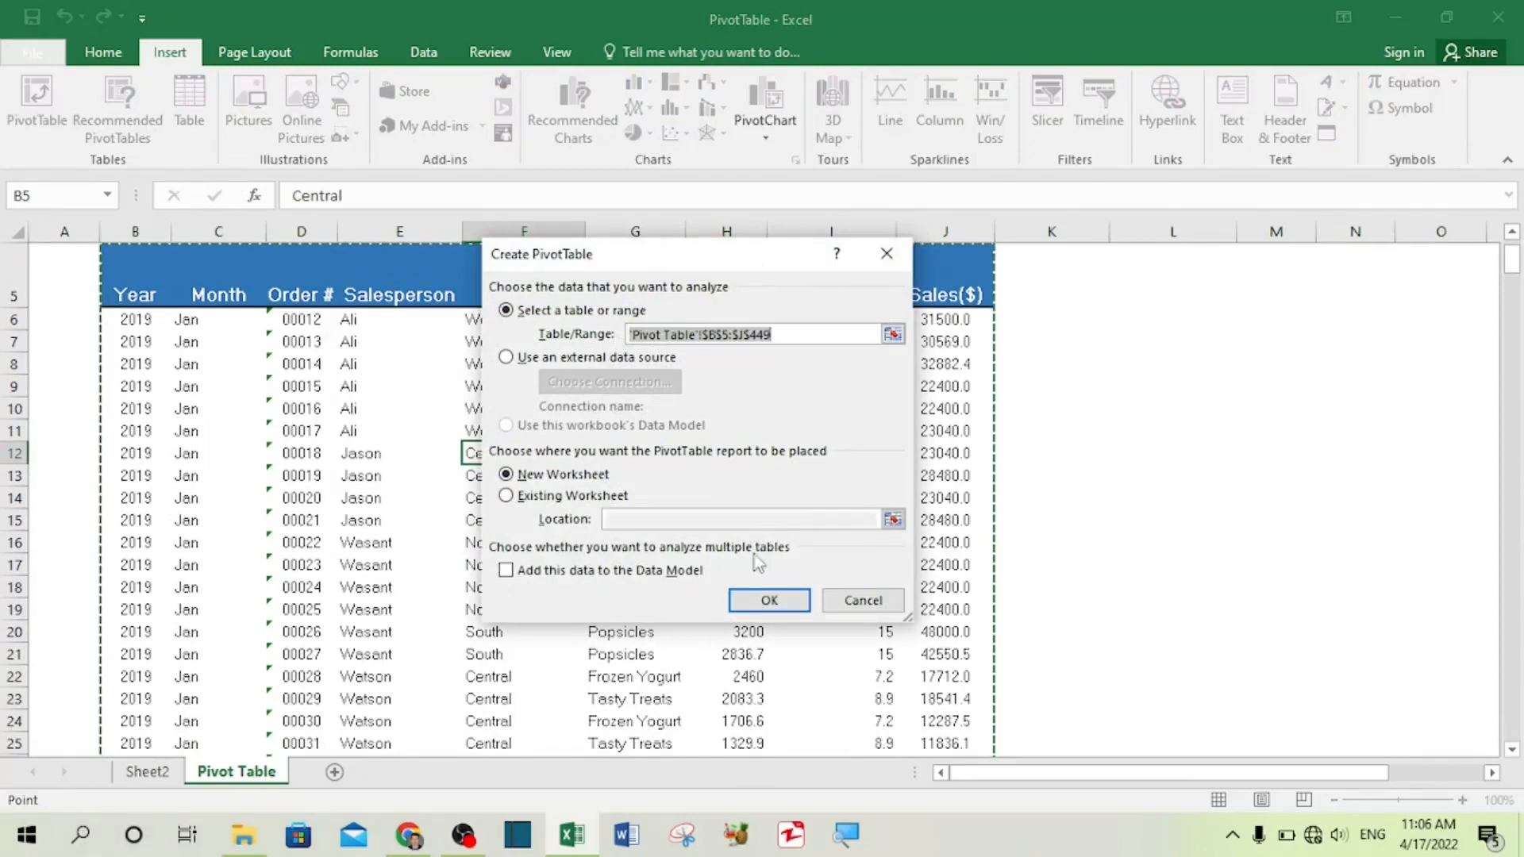
pyautogui.click(593, 500)
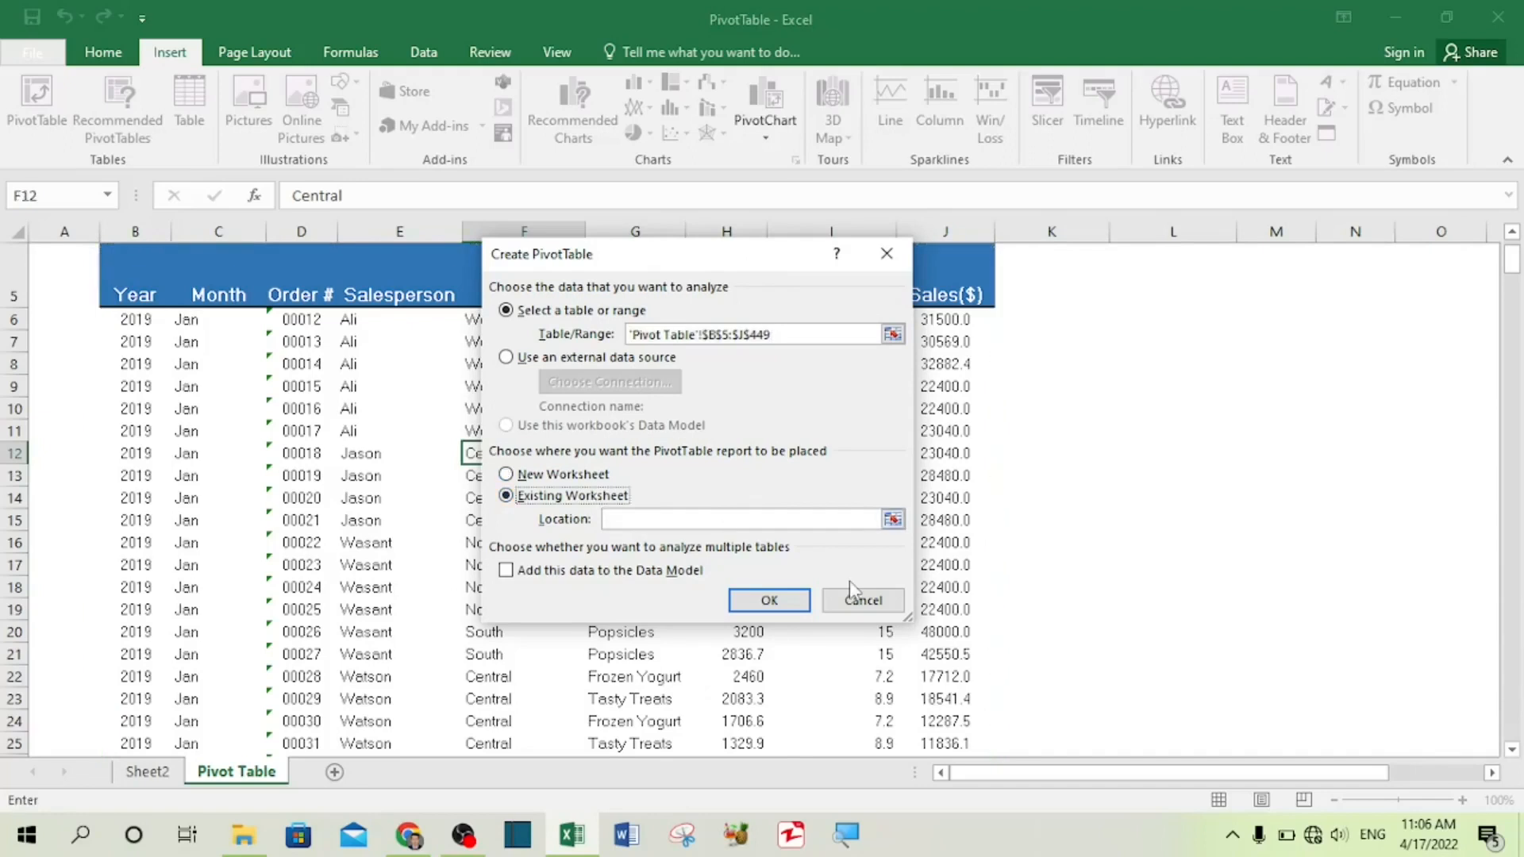
pyautogui.click(675, 519)
pyautogui.moveTo(762, 256); pyautogui.dragTo(500, 246)
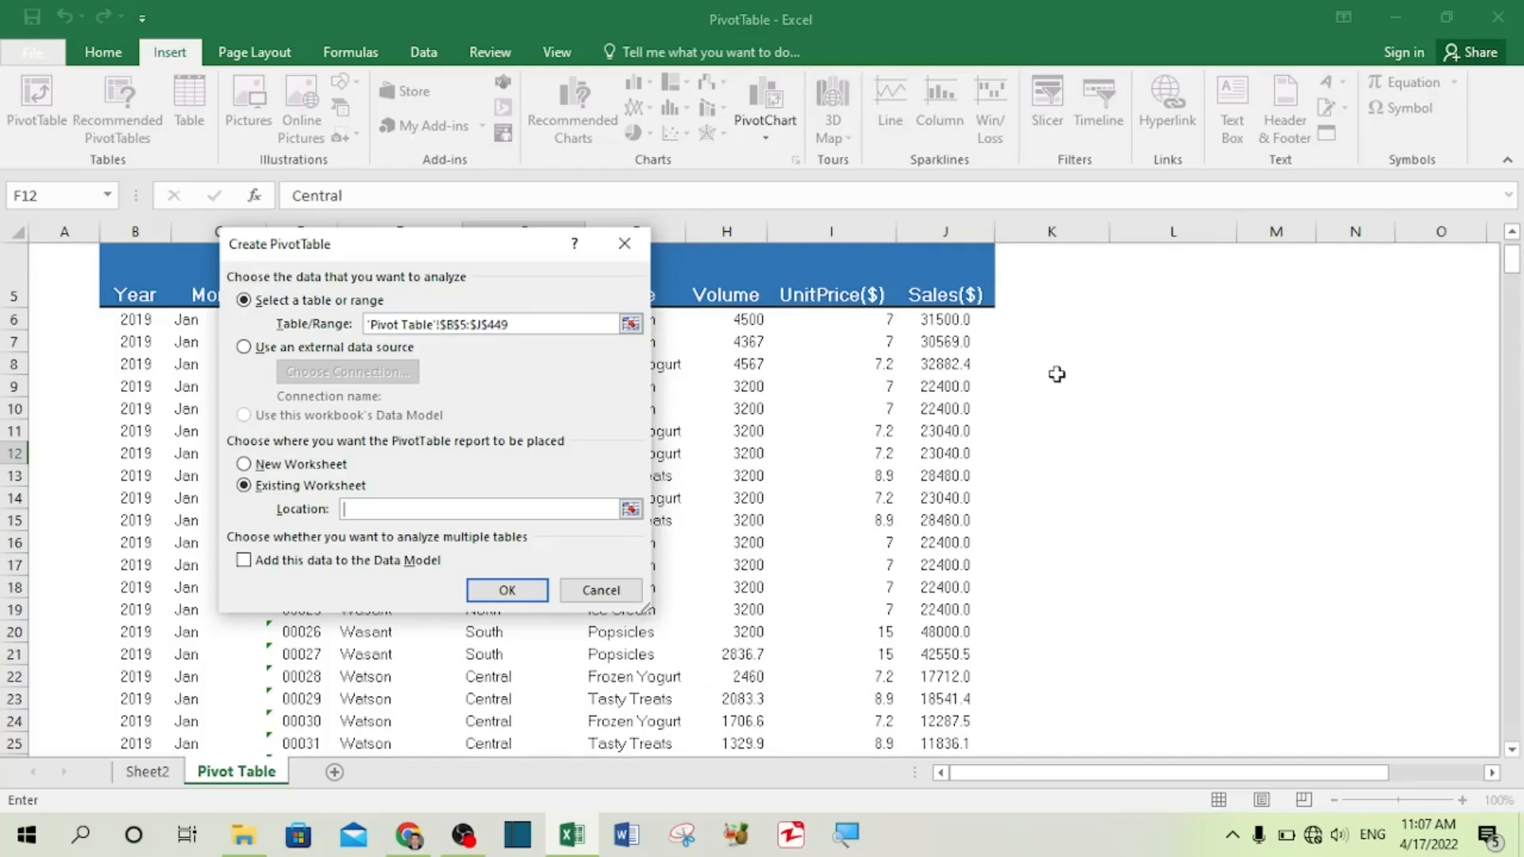
pyautogui.click(1056, 374)
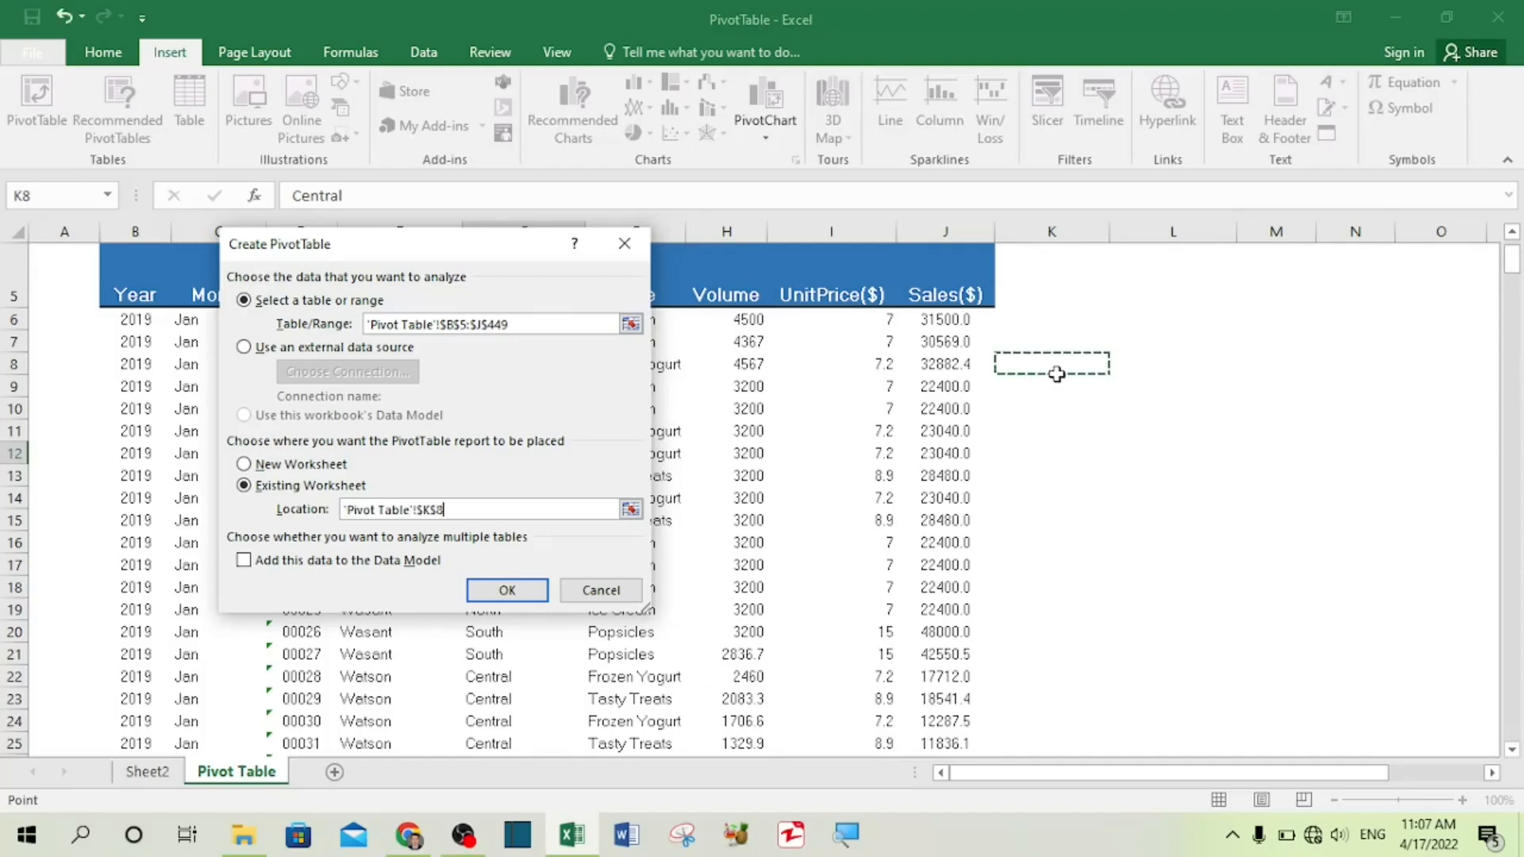
pyautogui.click(508, 591)
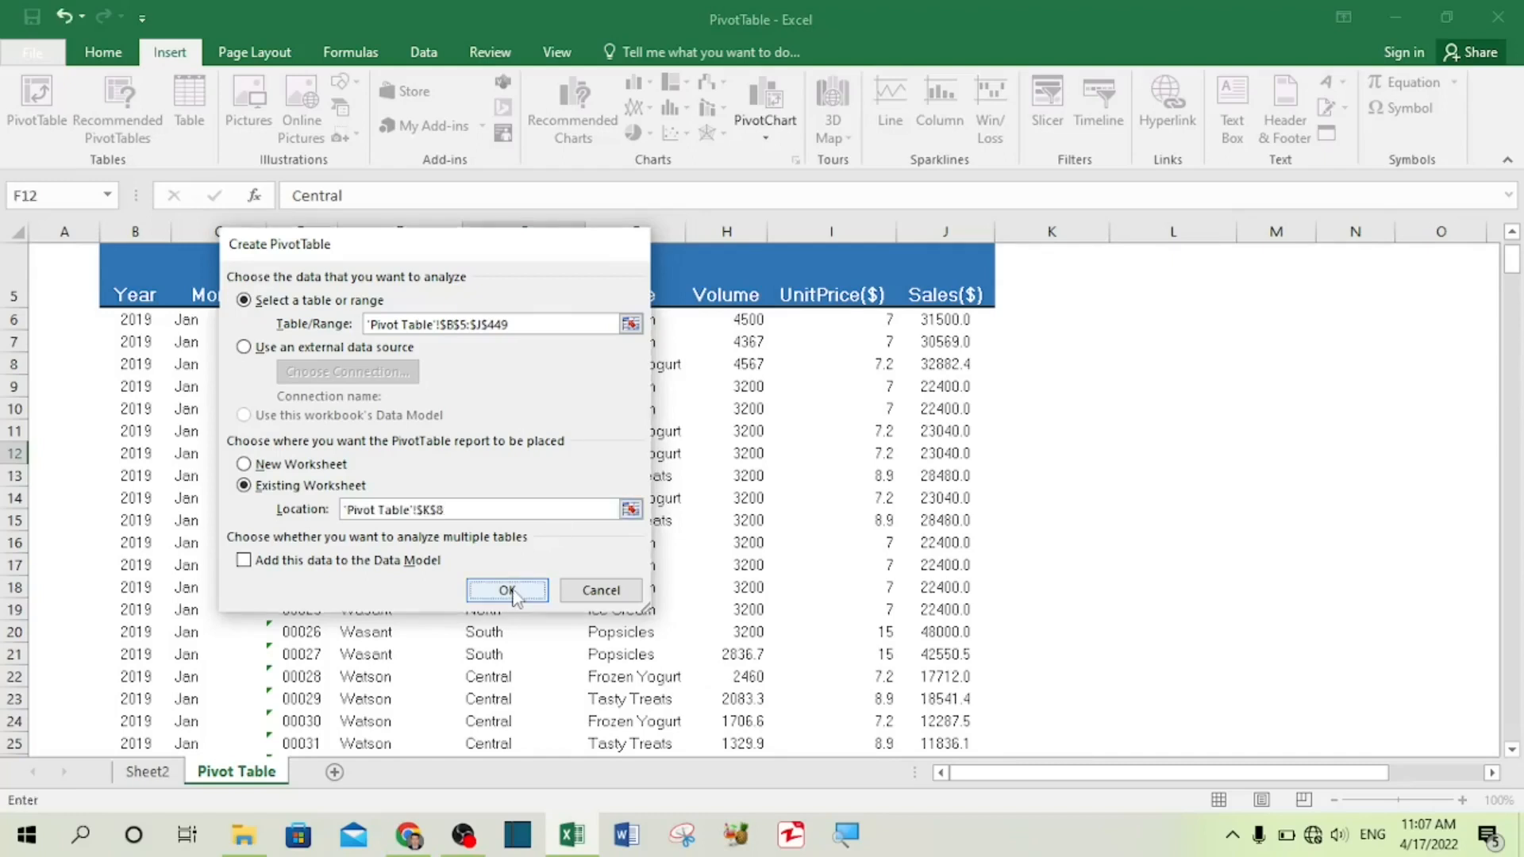
# Lay out the PivotTable with Salesperson as rows, Year as columns and Sales($) as summed values
pyautogui.moveTo(1019, 774); pyautogui.dragTo(1145, 789)
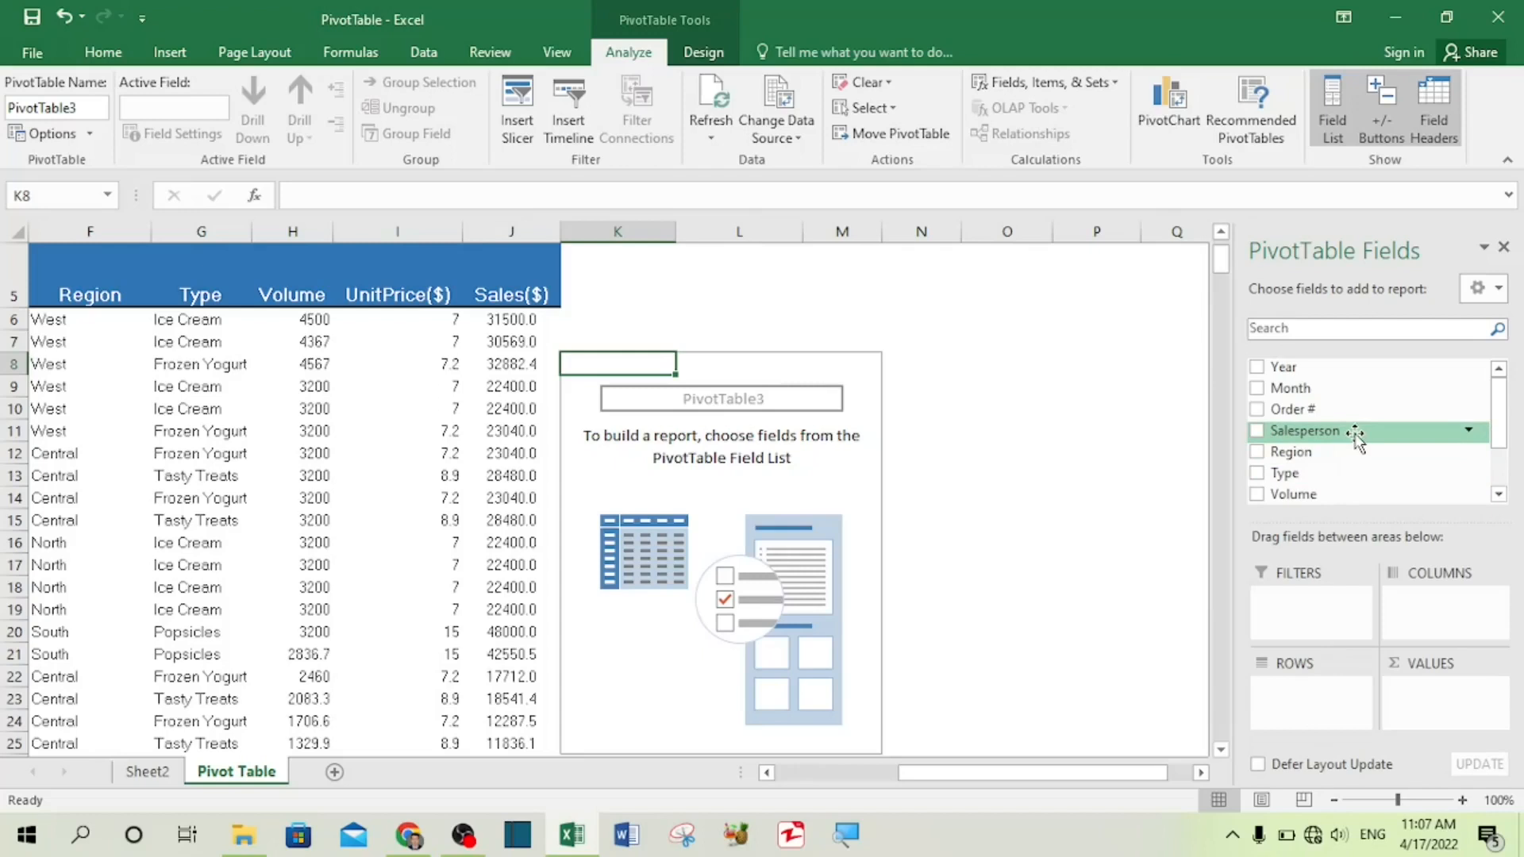
pyautogui.moveTo(1354, 436); pyautogui.dragTo(1332, 714)
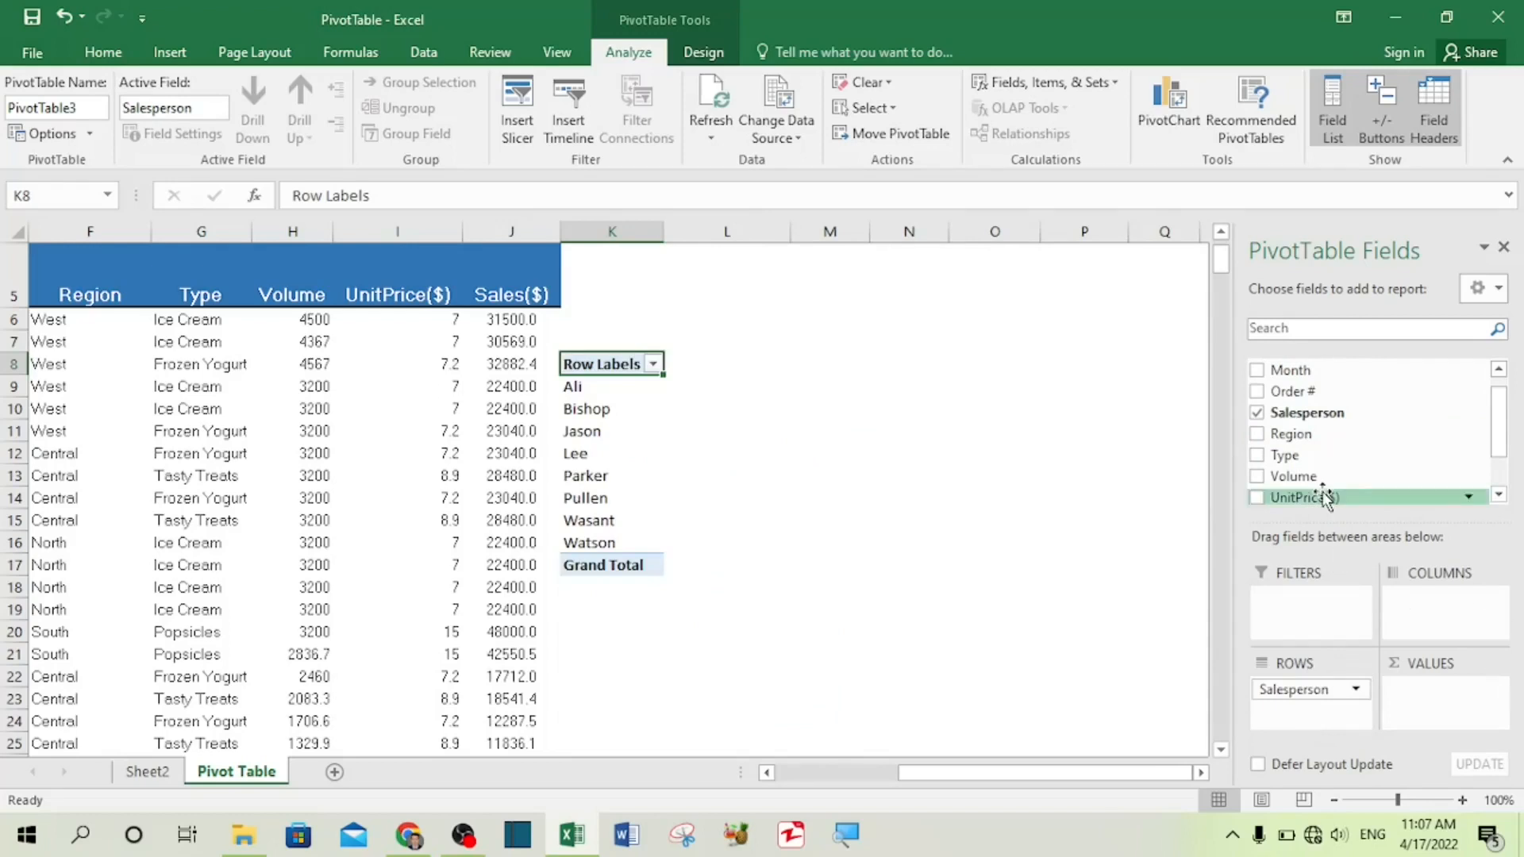
pyautogui.scroll(1, 1498, 460)
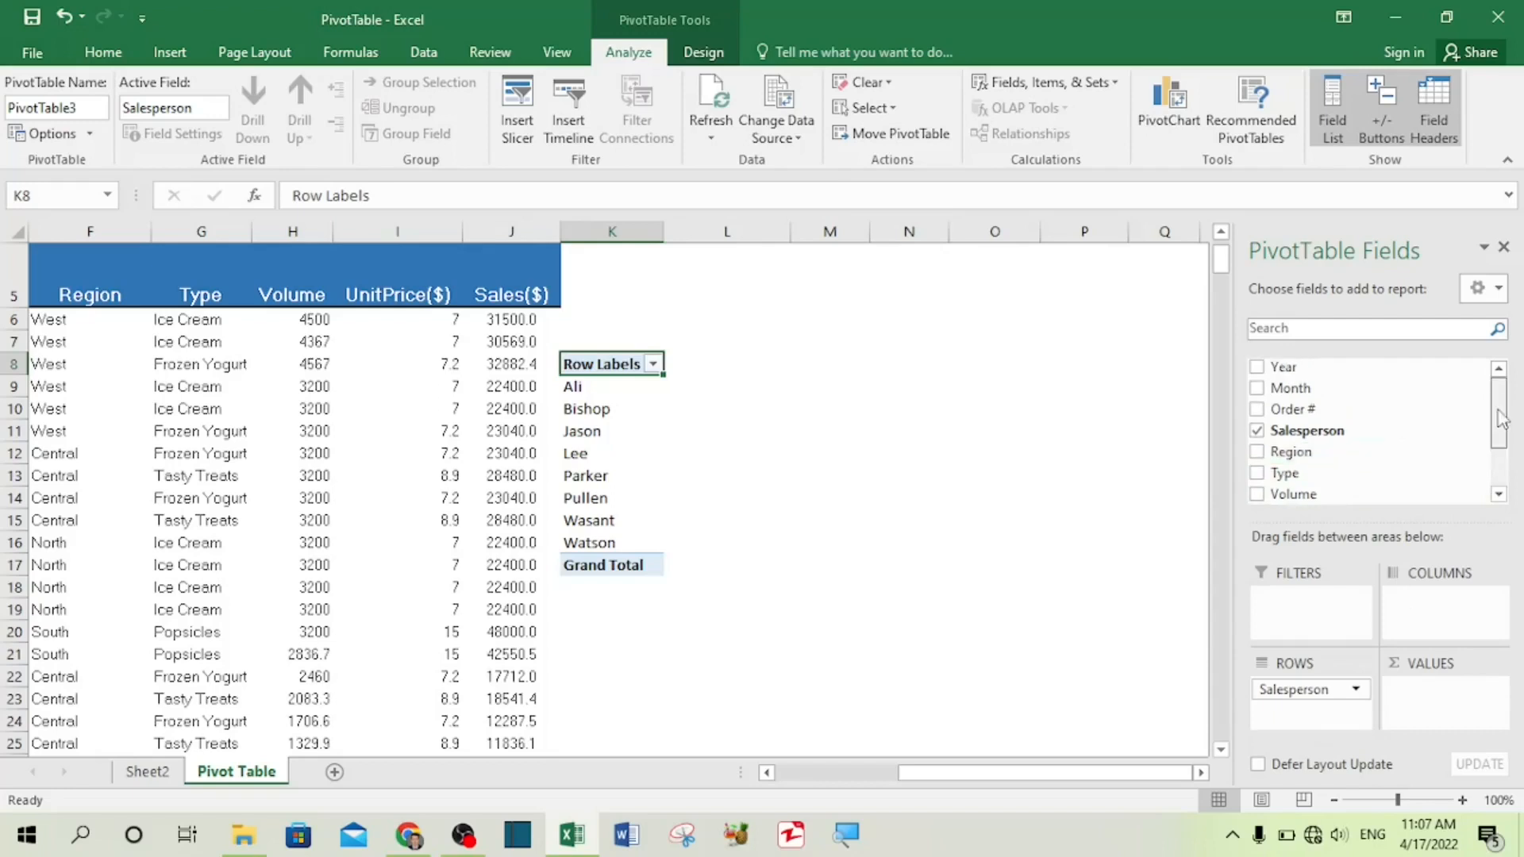
pyautogui.moveTo(1279, 366); pyautogui.dragTo(1432, 623)
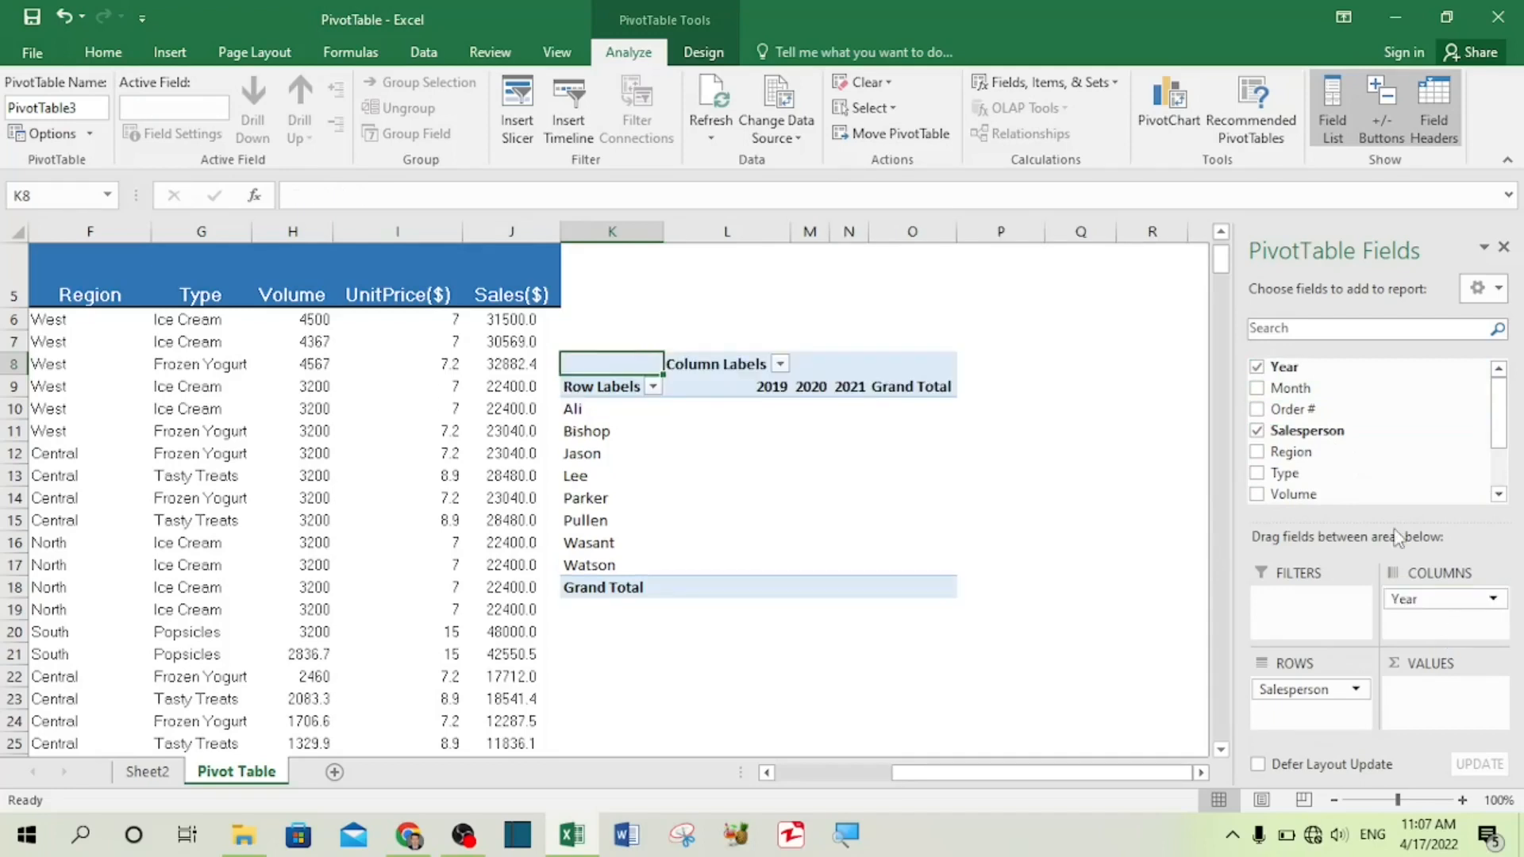
pyautogui.scroll(-2, 1489, 492)
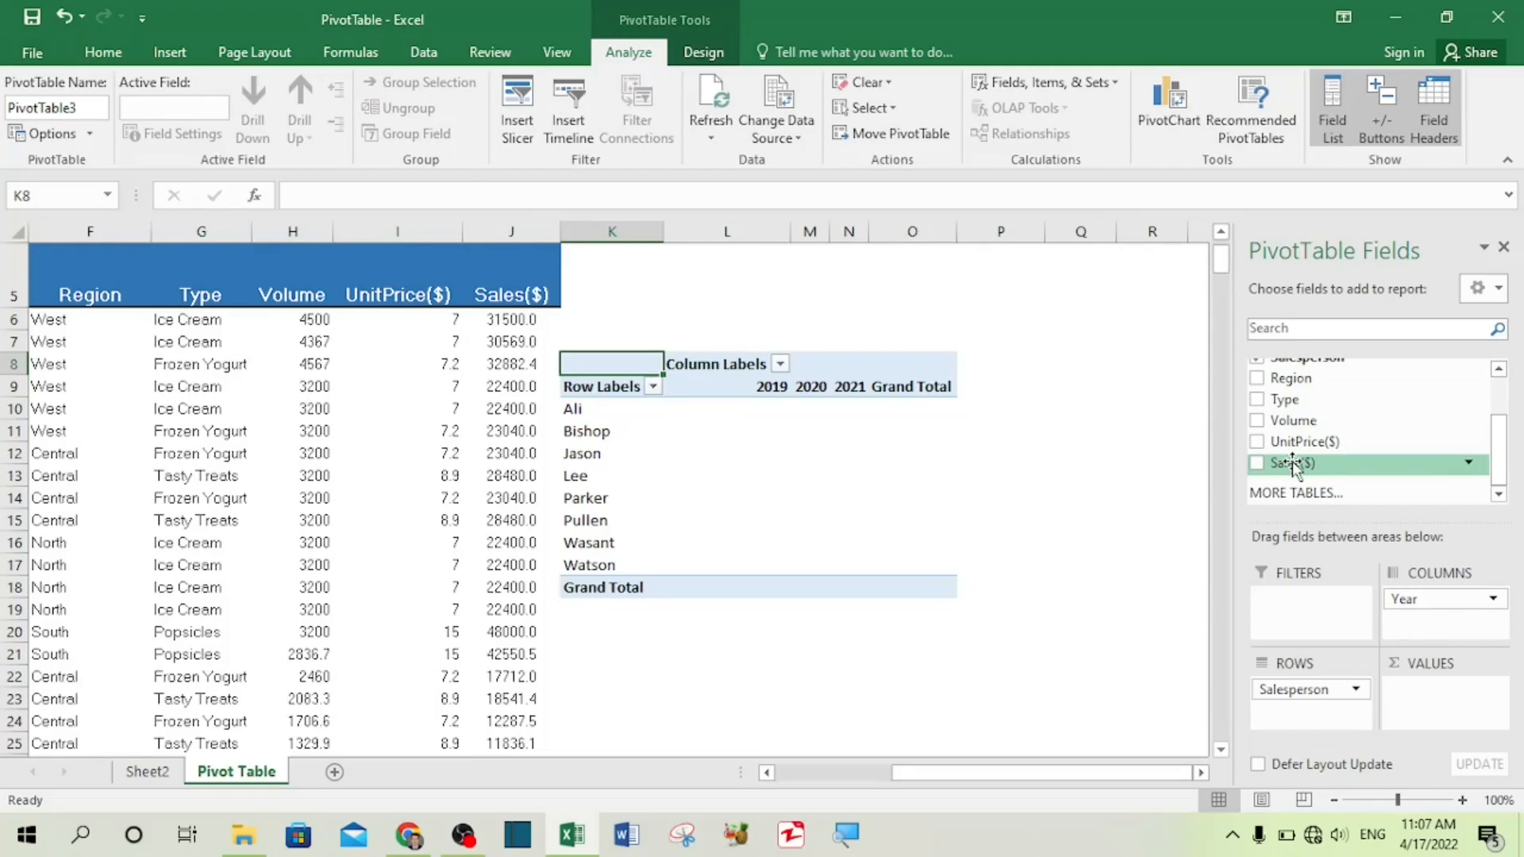
pyautogui.moveTo(1294, 464); pyautogui.dragTo(1447, 719)
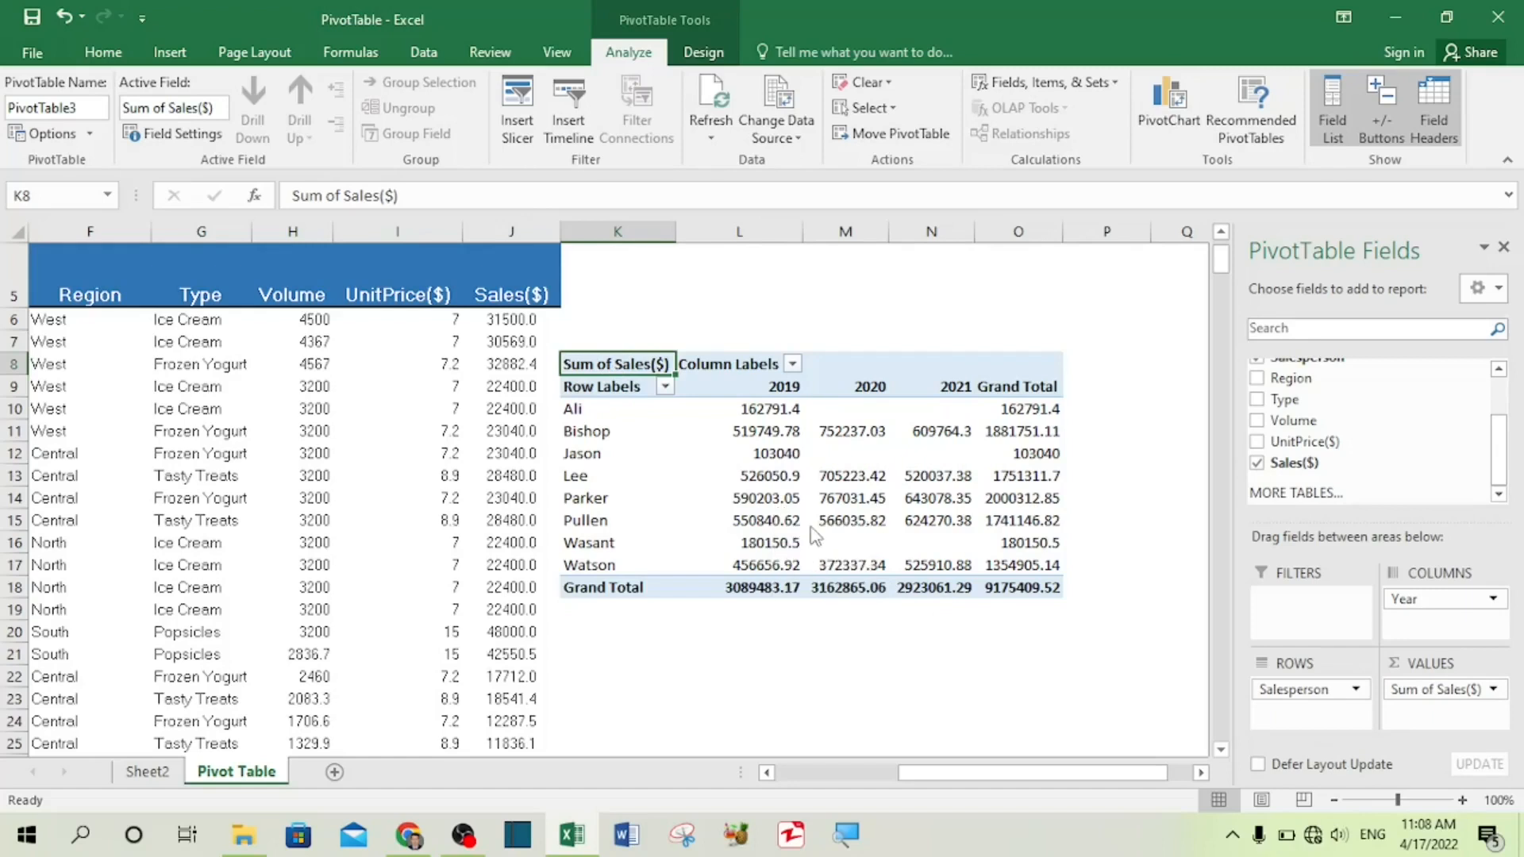
# Replace the Salesperson row field with Region, and nest Salesperson beneath Region in the rows
pyautogui.moveTo(934, 542)
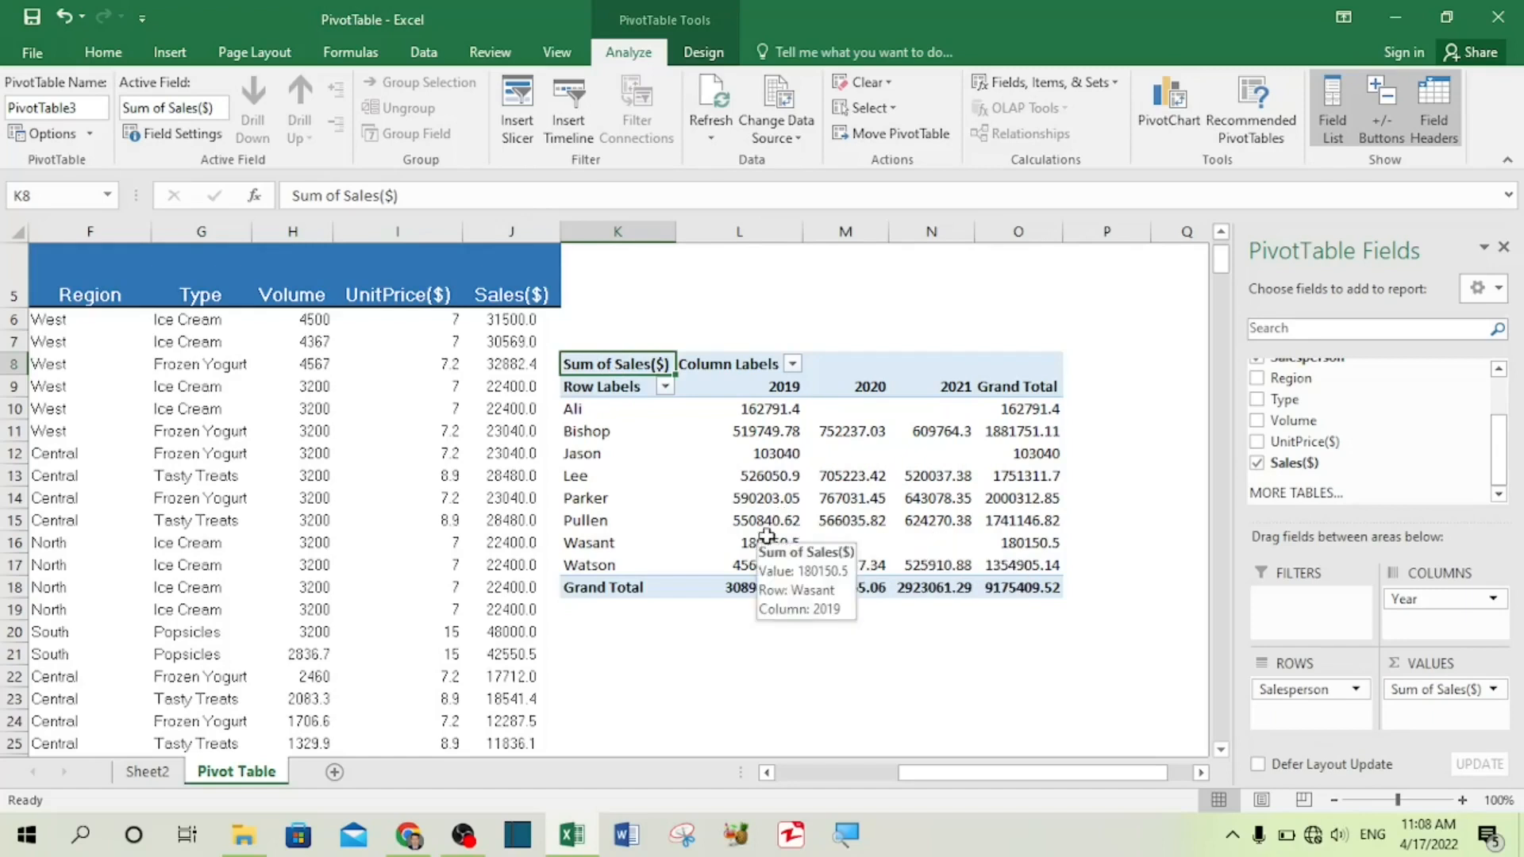
pyautogui.moveTo(790, 527)
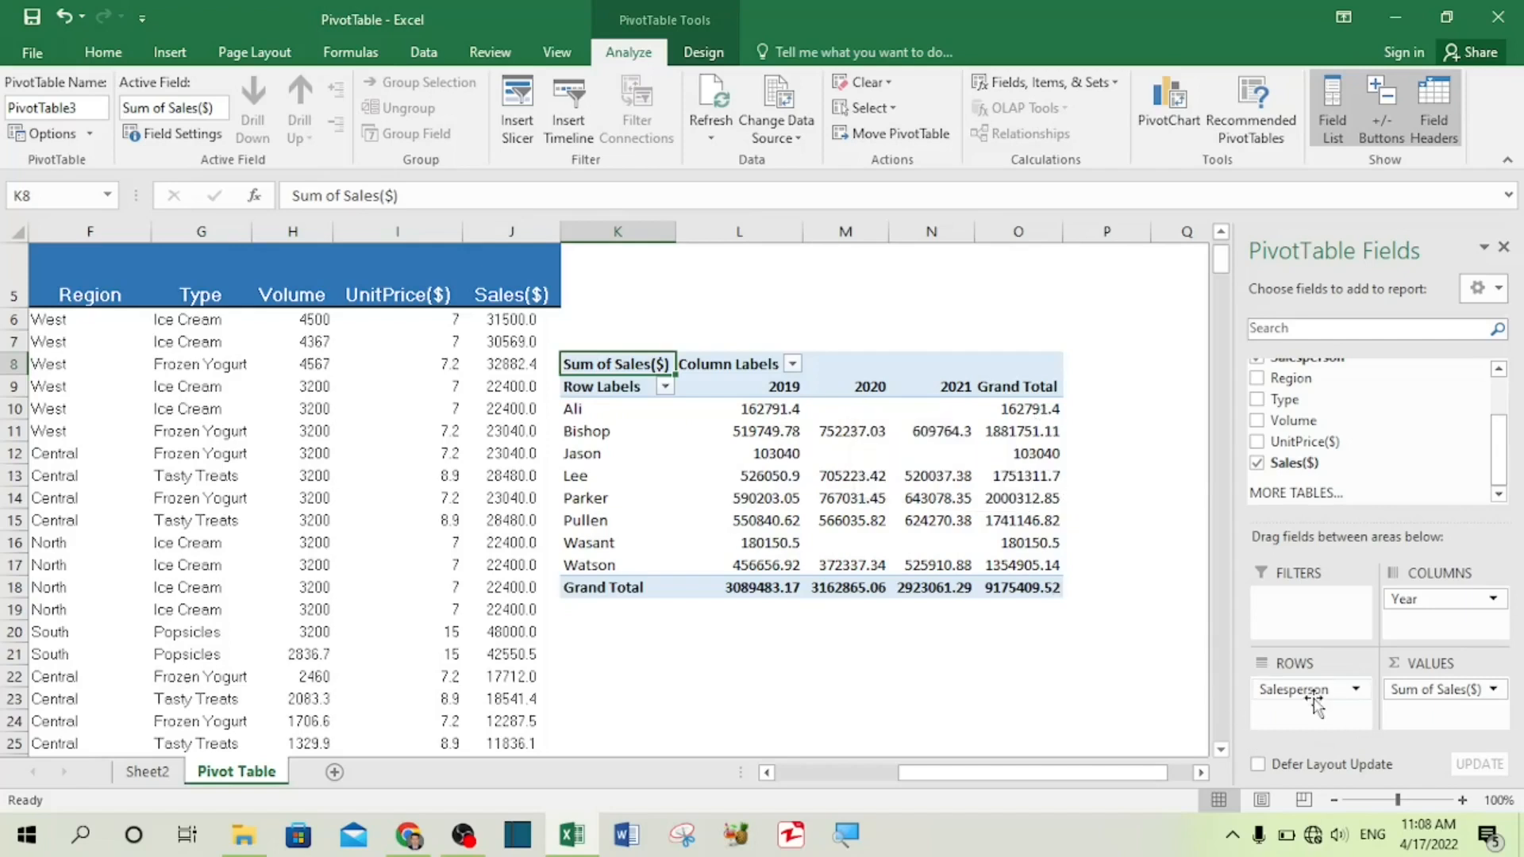
pyautogui.moveTo(1317, 697); pyautogui.dragTo(1347, 426)
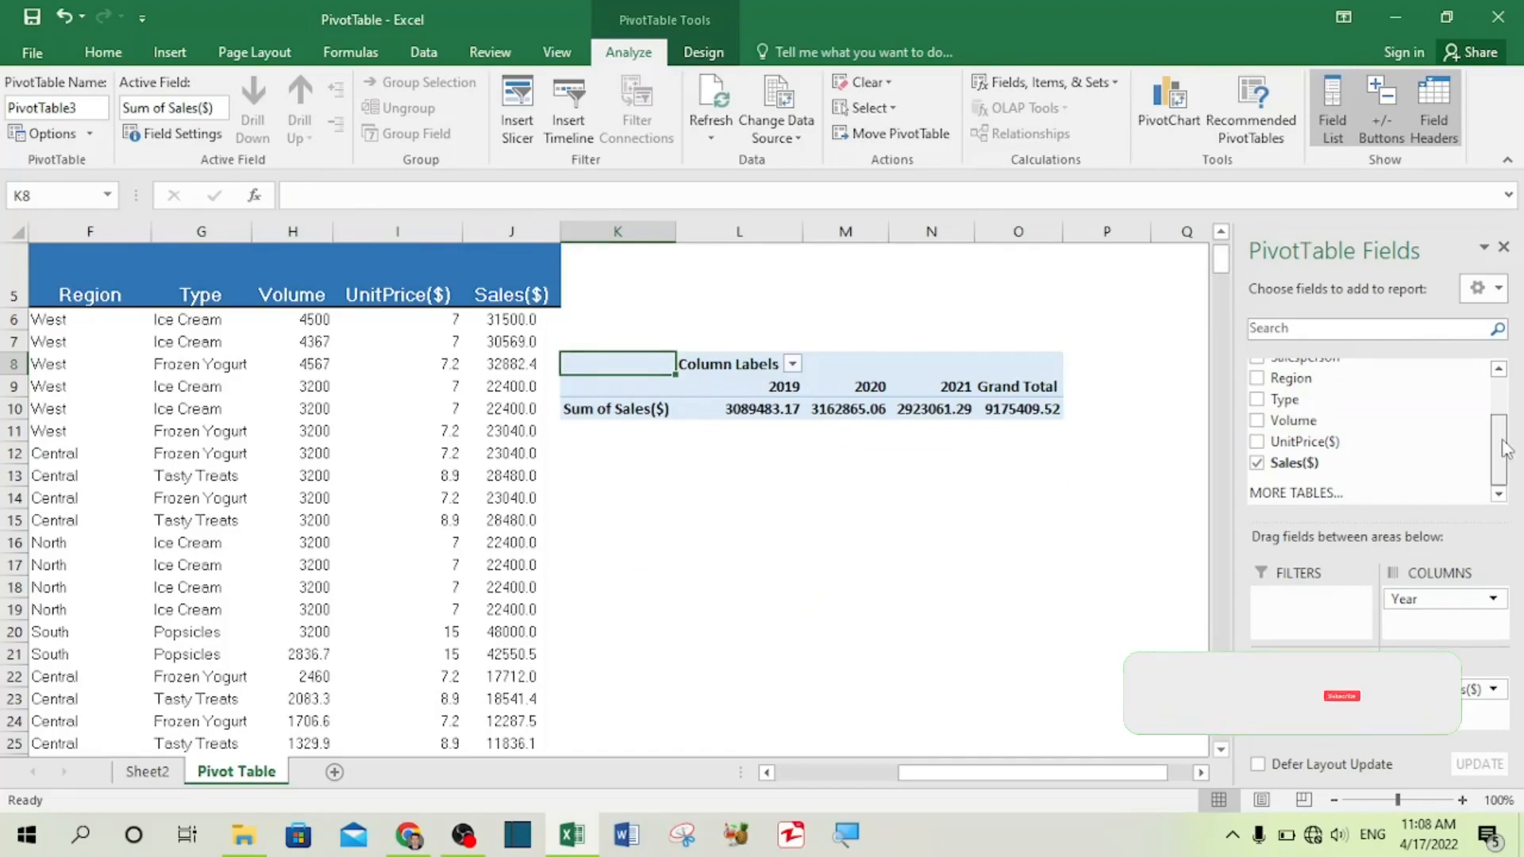
pyautogui.scroll(2, 1506, 448)
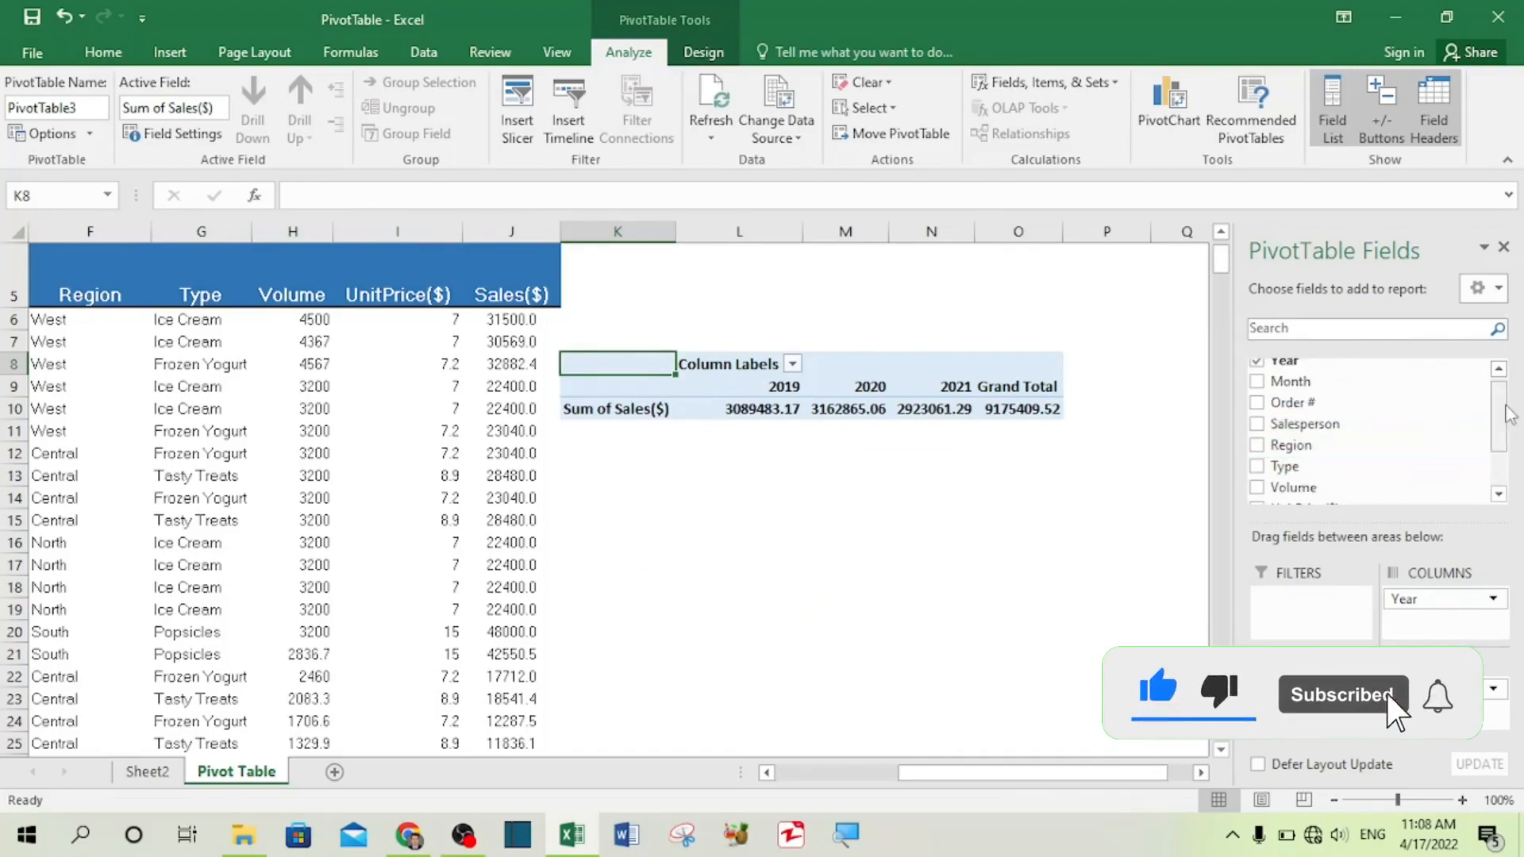
pyautogui.moveTo(1290, 444); pyautogui.dragTo(1306, 709)
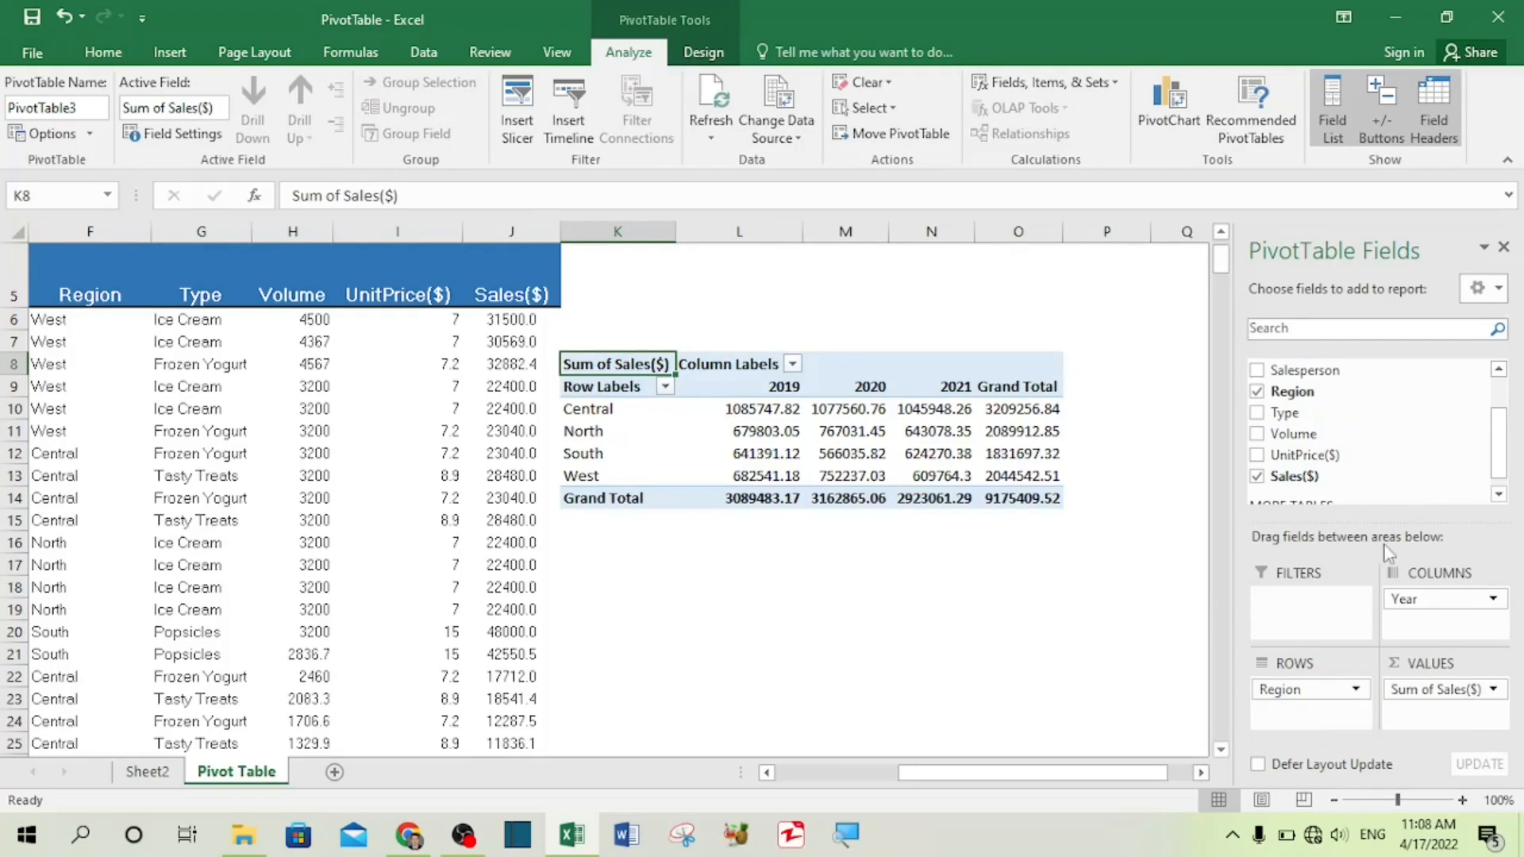
pyautogui.scroll(1, 1499, 428)
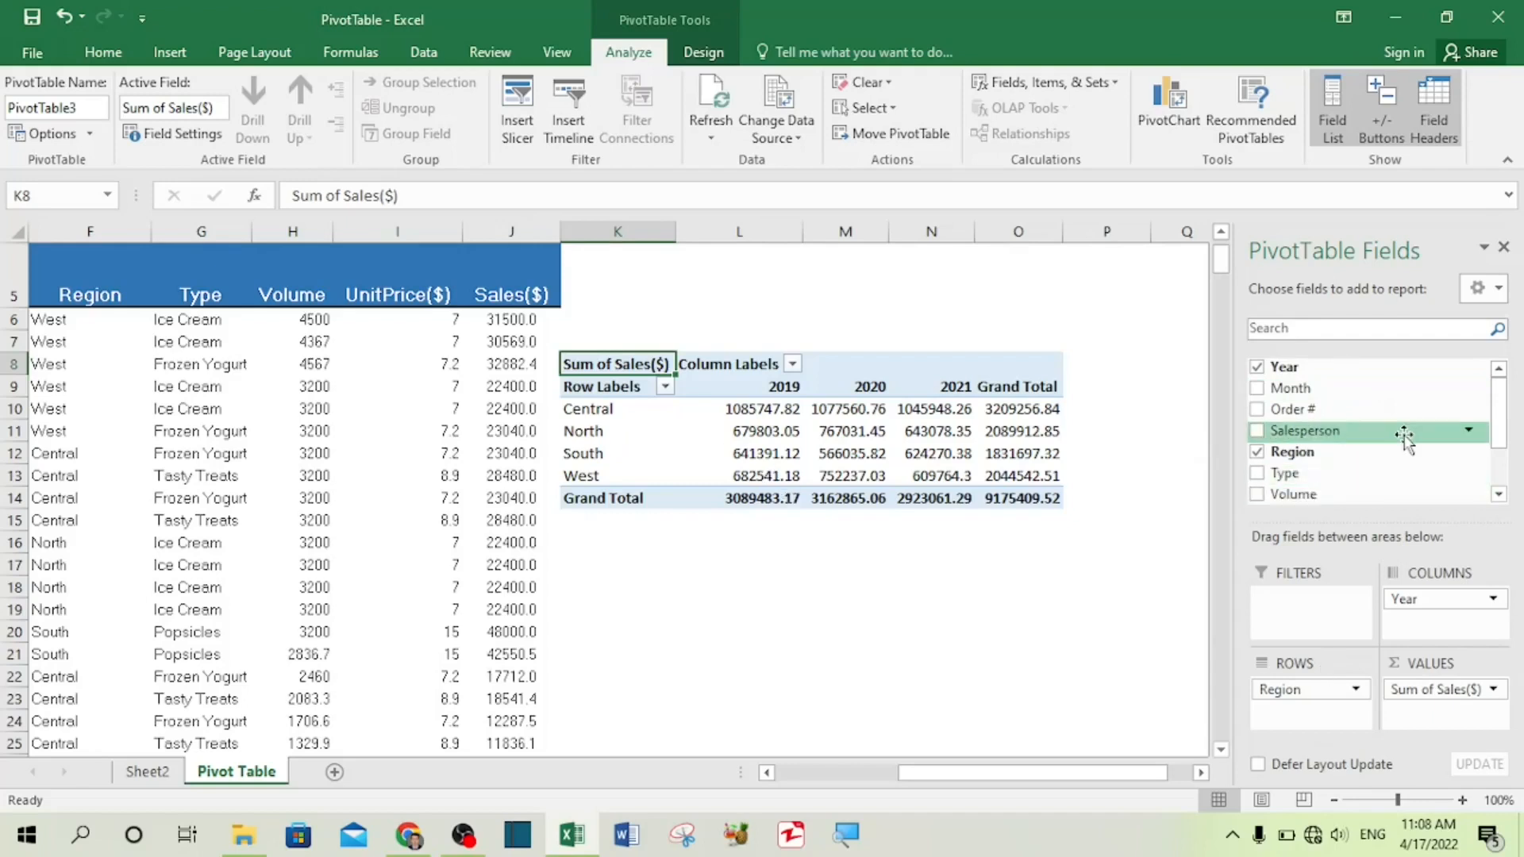
pyautogui.moveTo(1356, 432); pyautogui.dragTo(1338, 735)
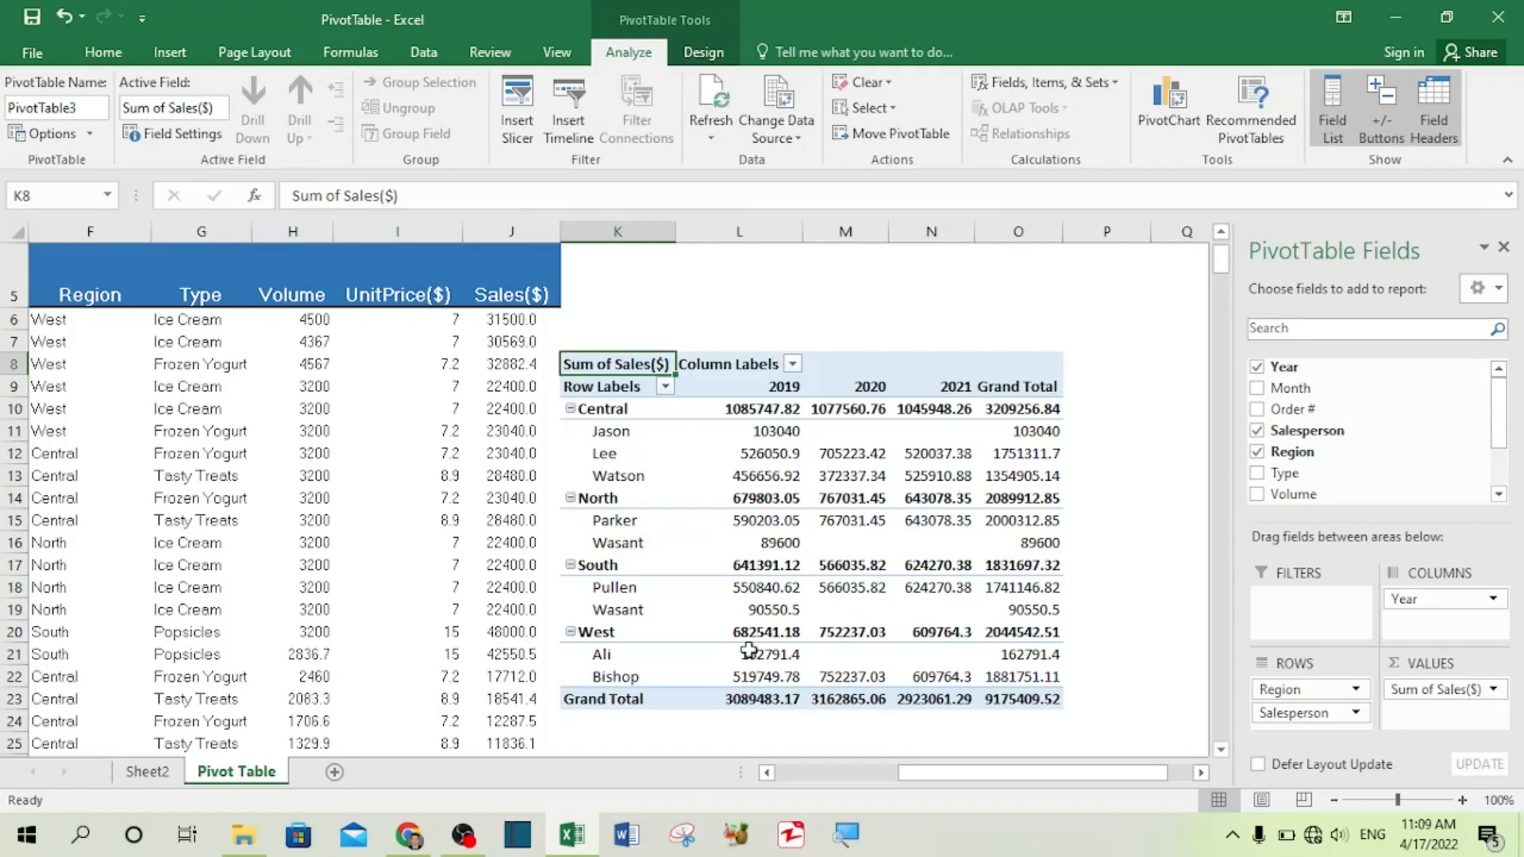
pyautogui.click(1324, 712)
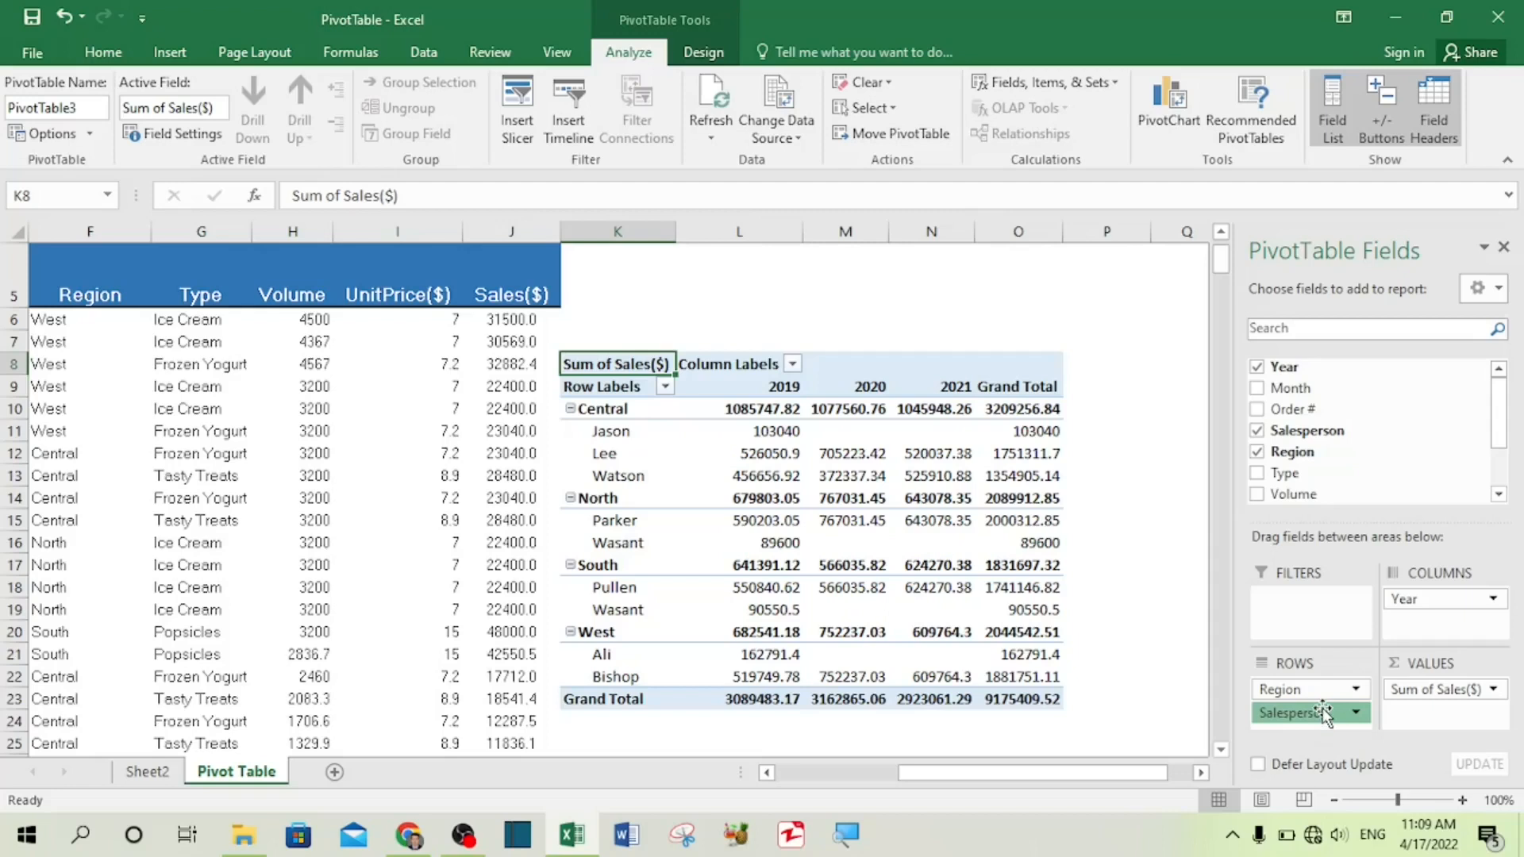
pyautogui.click(1324, 713)
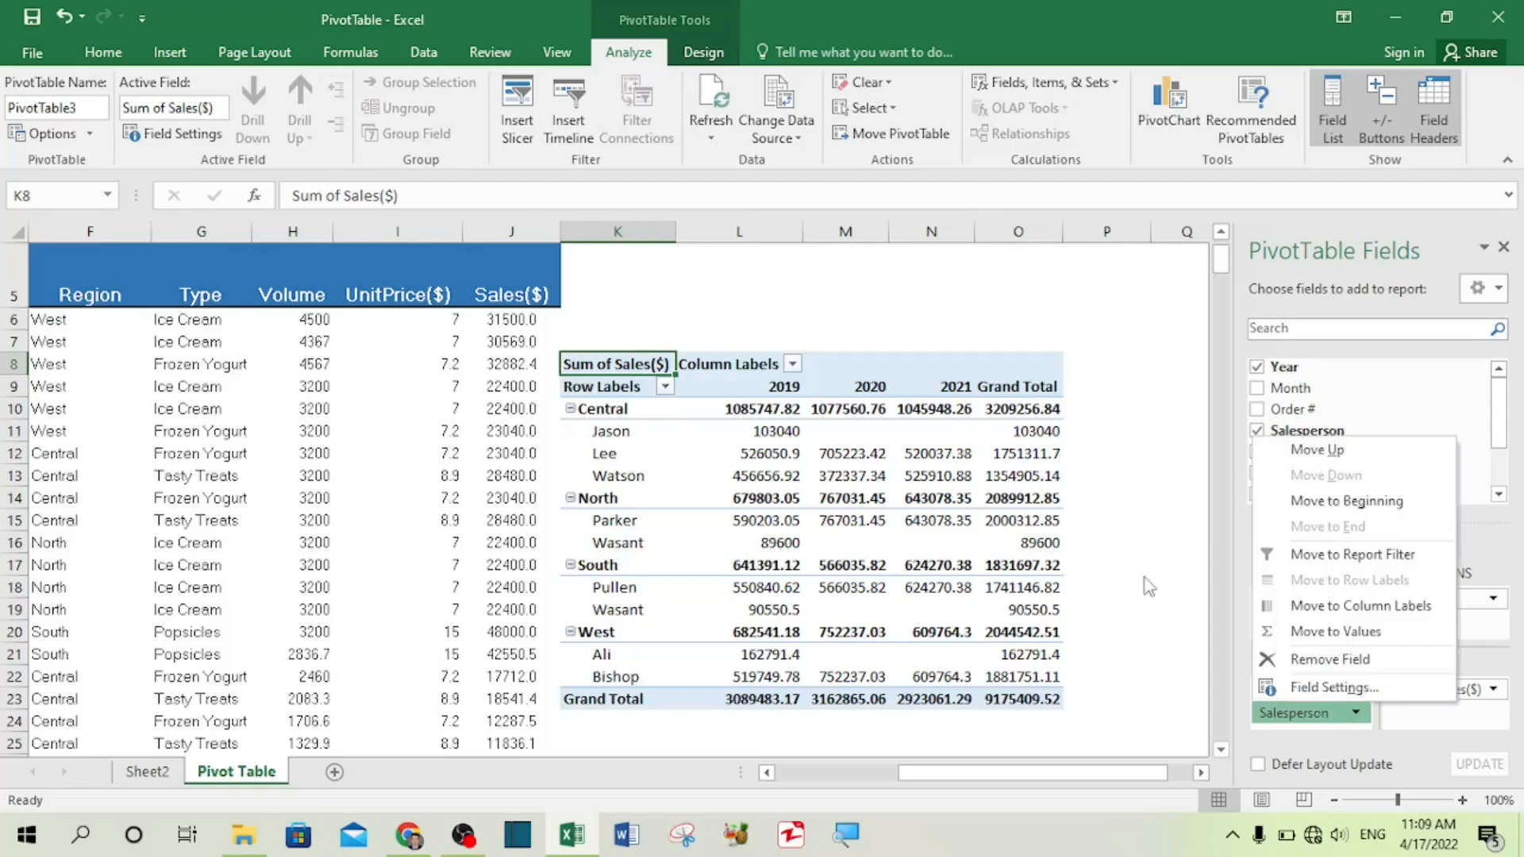
pyautogui.click(1141, 543)
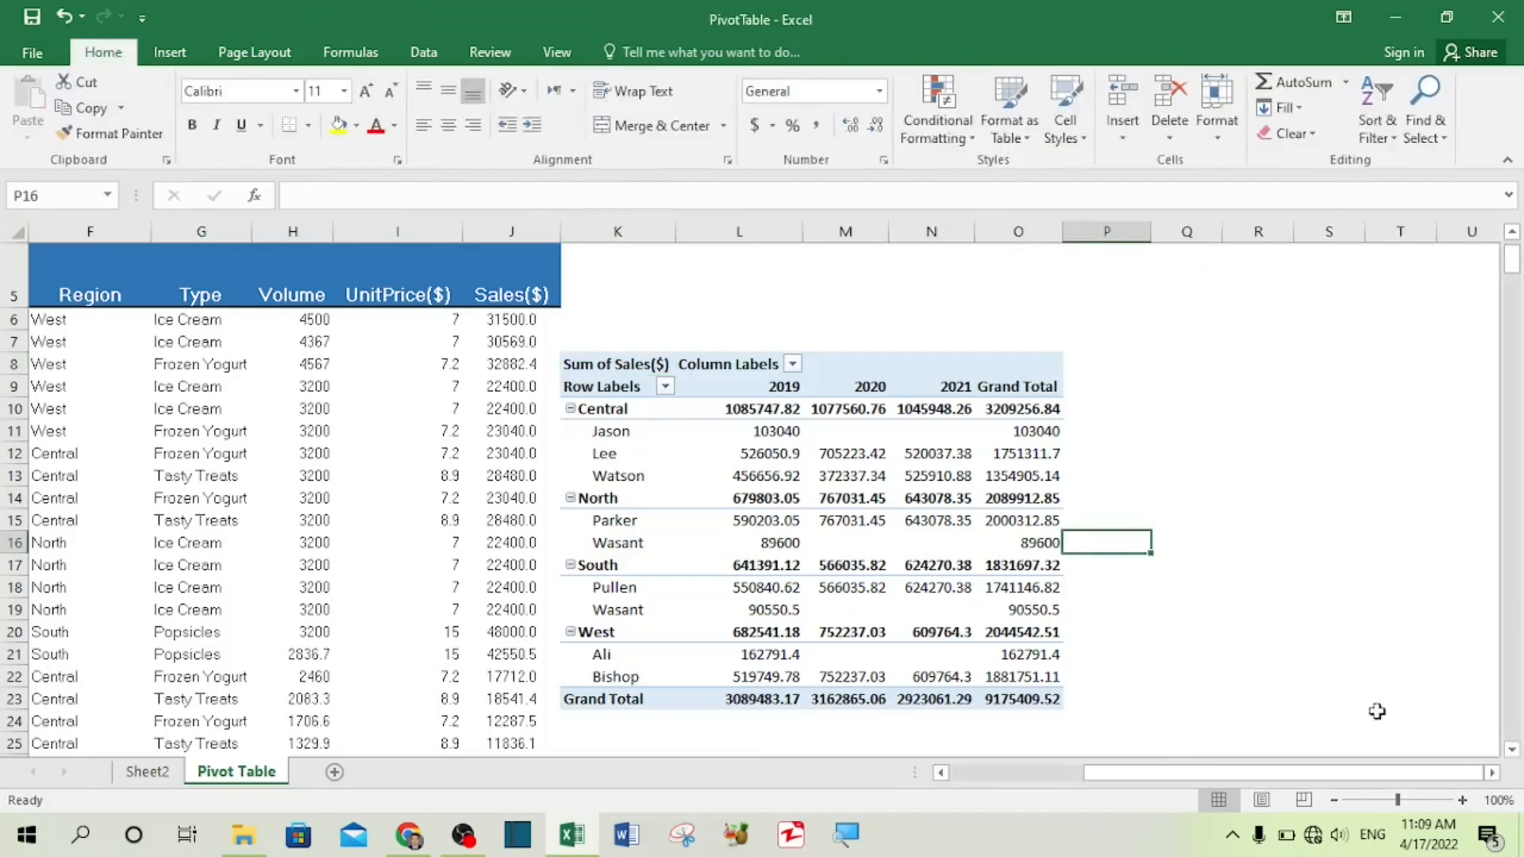
pyautogui.click(931, 587)
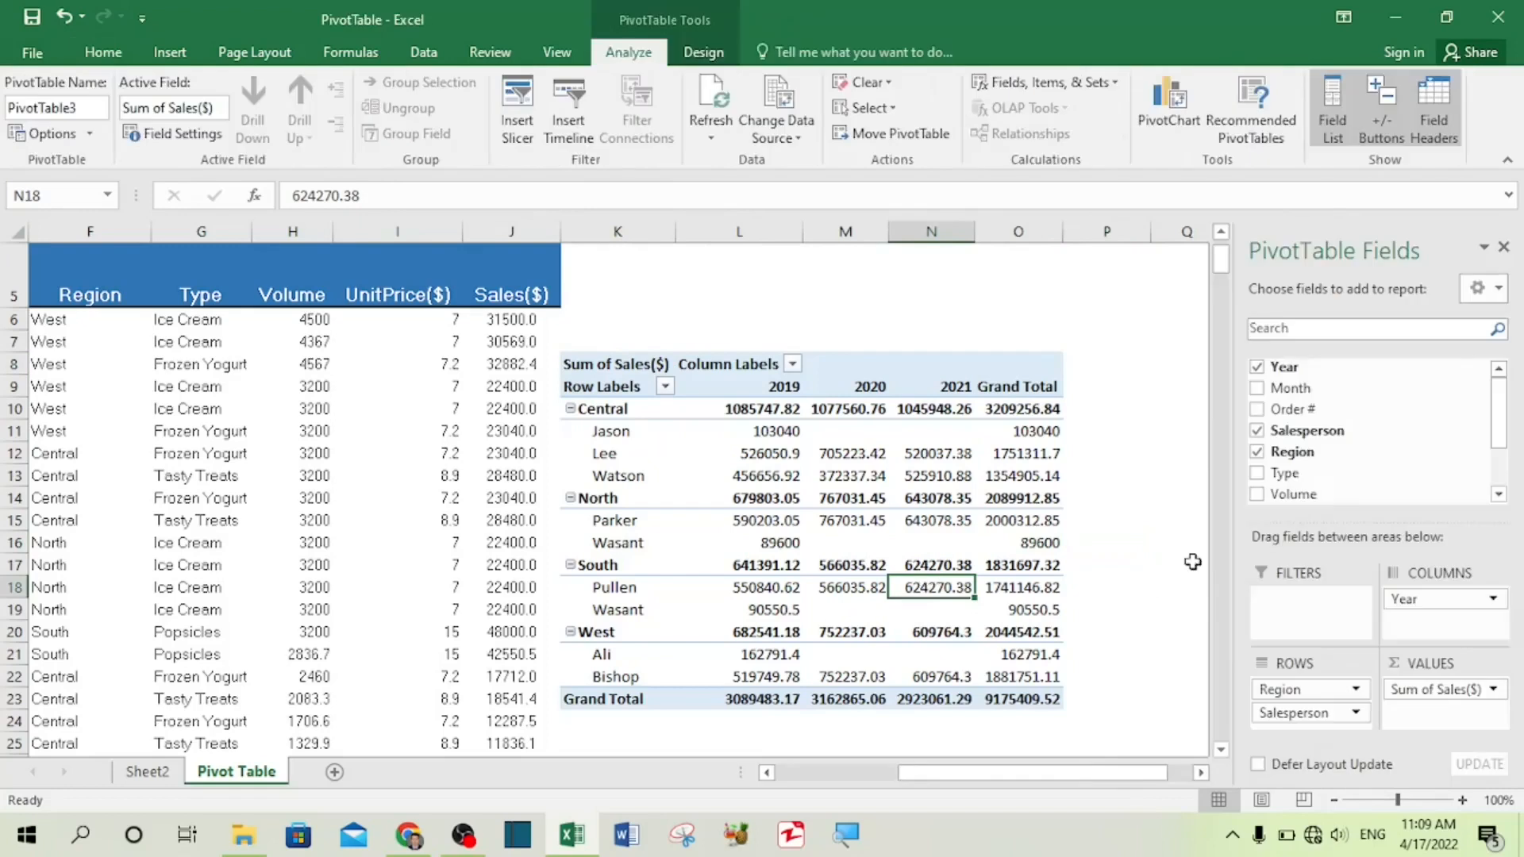
pyautogui.click(1165, 543)
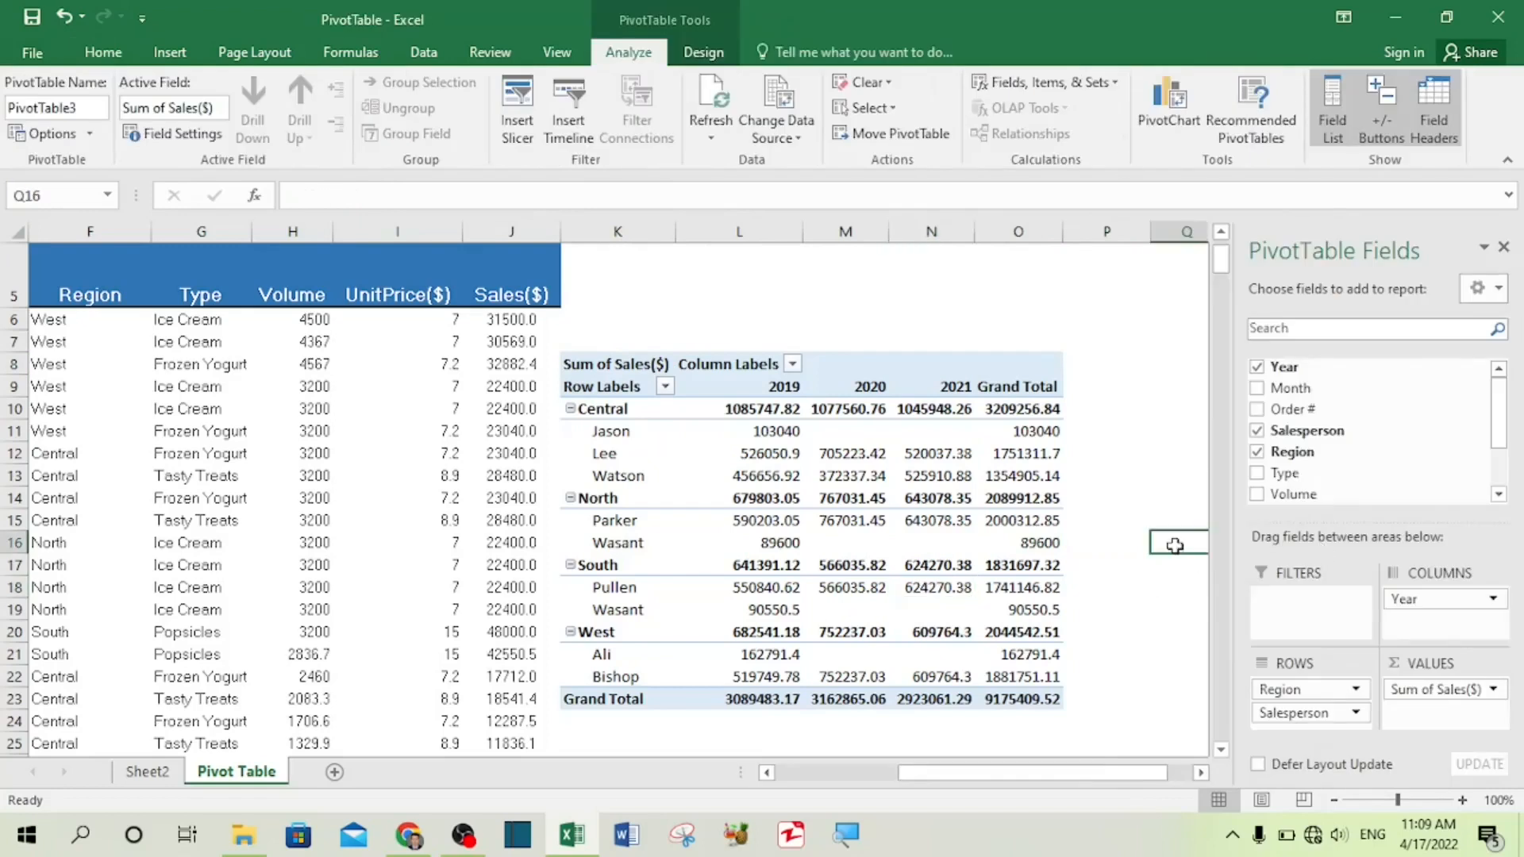
# Change the Sales($) value field to summarize by Average instead of Sum
pyautogui.click(822, 542)
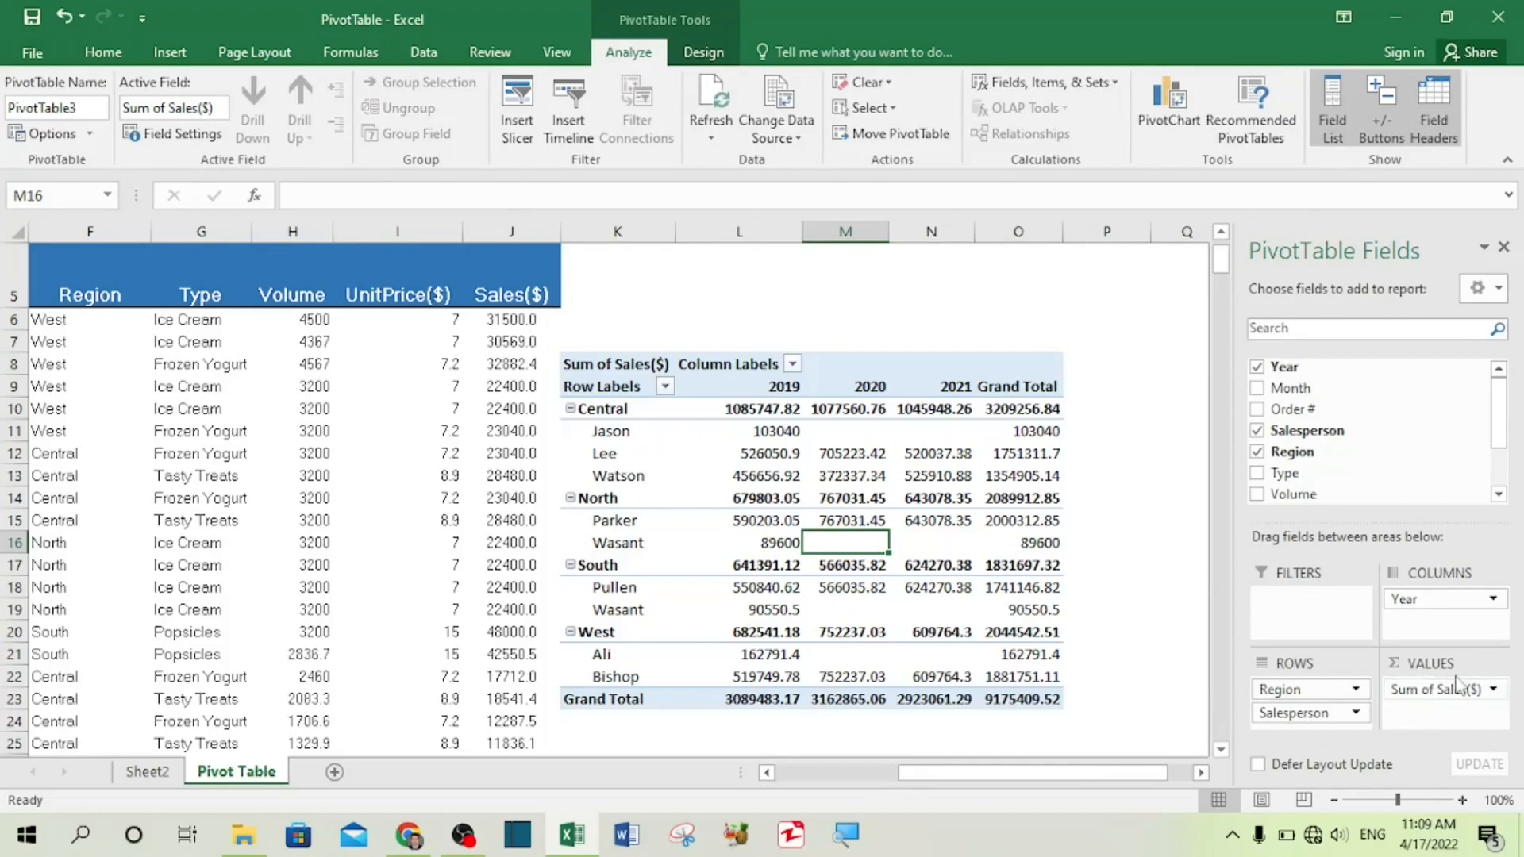
pyautogui.click(1495, 698)
pyautogui.click(1412, 673)
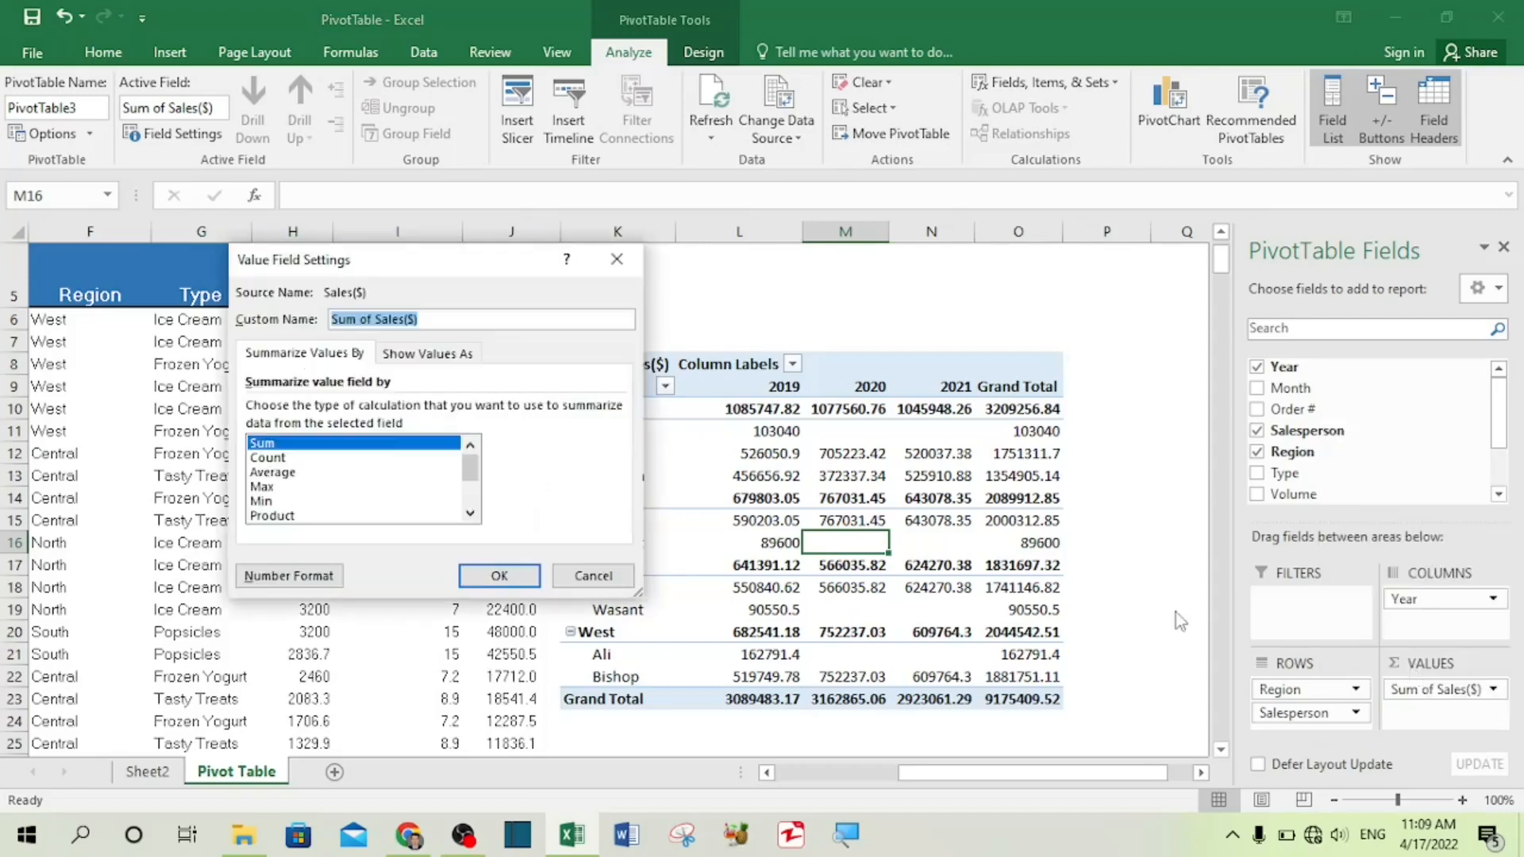
pyautogui.click(276, 472)
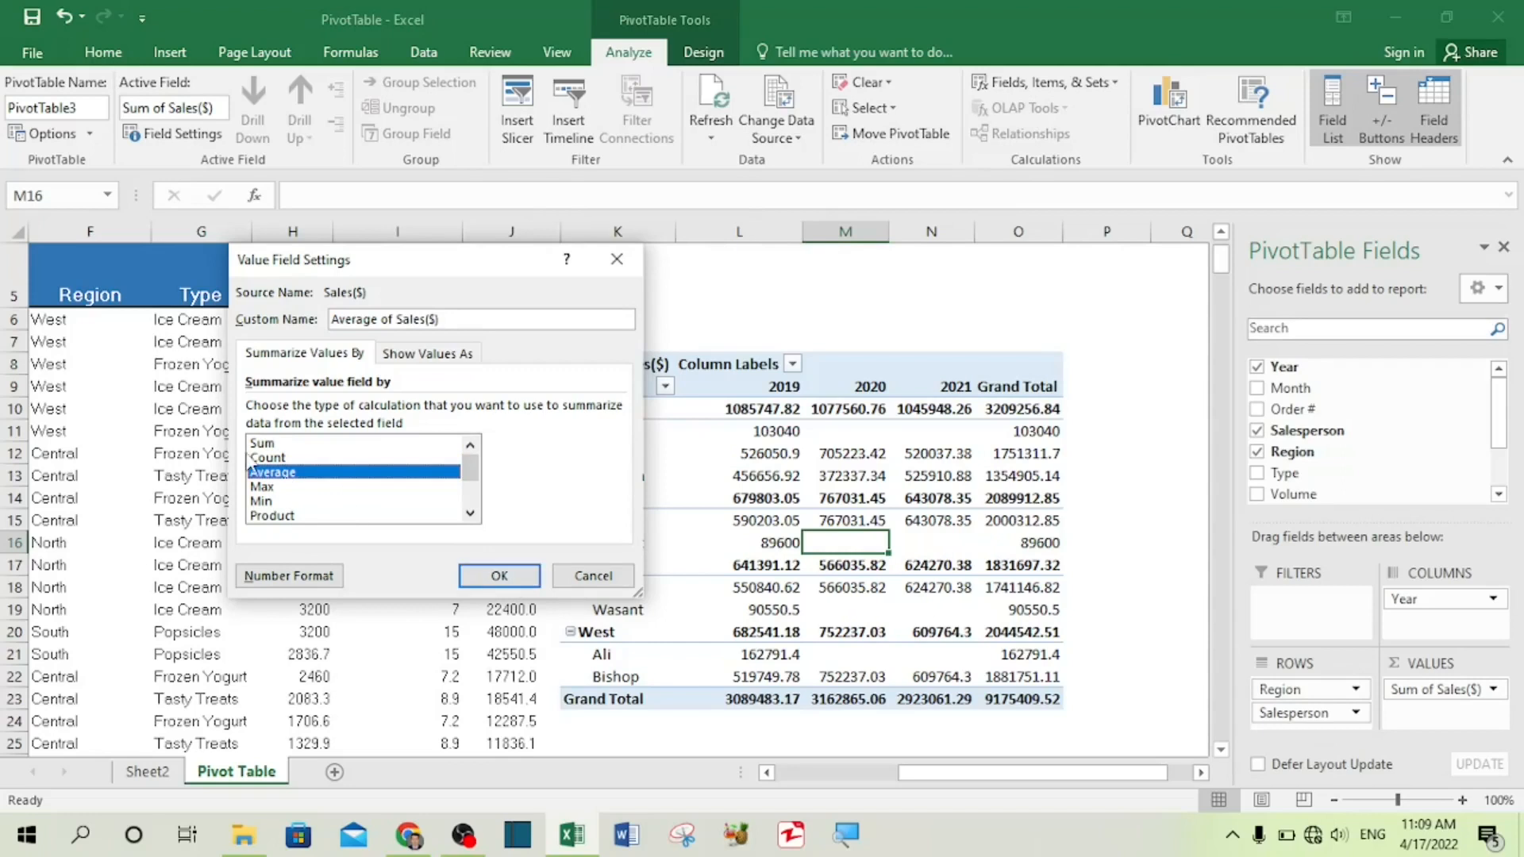
pyautogui.click(500, 576)
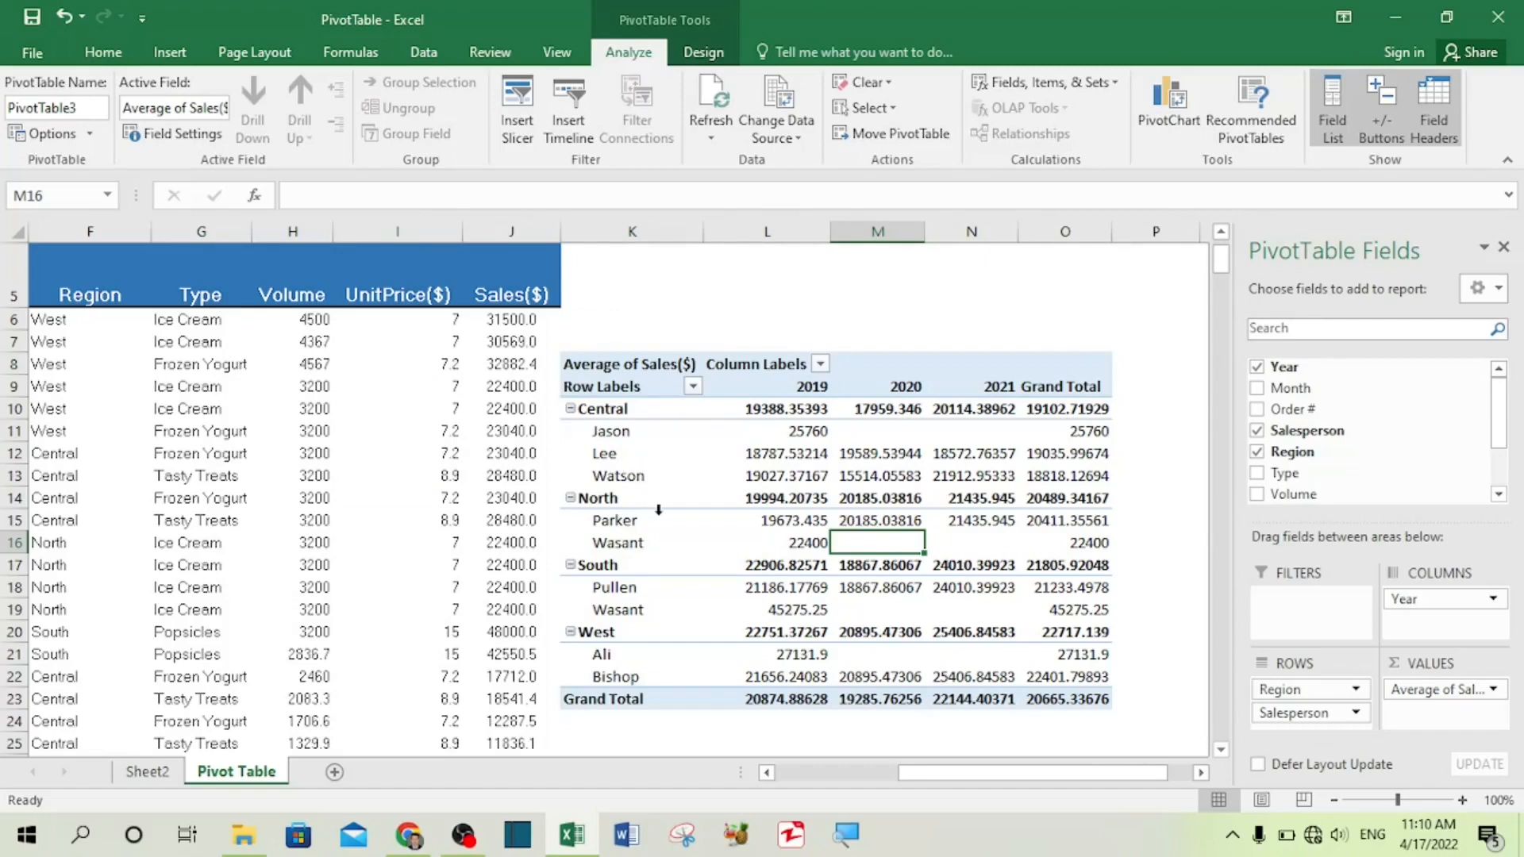
# Format the Average of Sales($) value field with the Number category and 1 decimal place
pyautogui.click(803, 478)
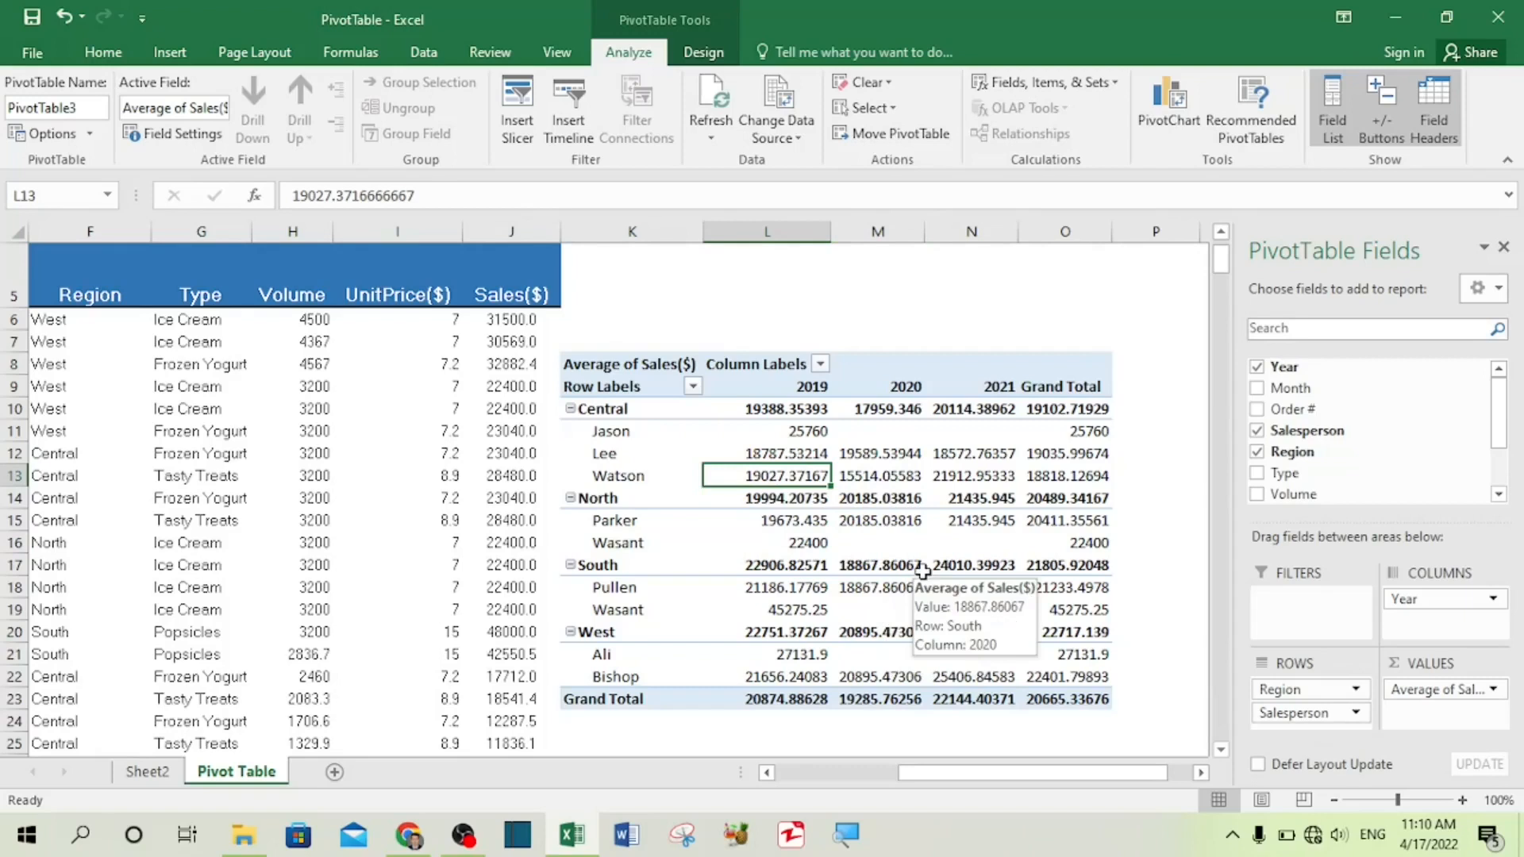
pyautogui.click(1488, 702)
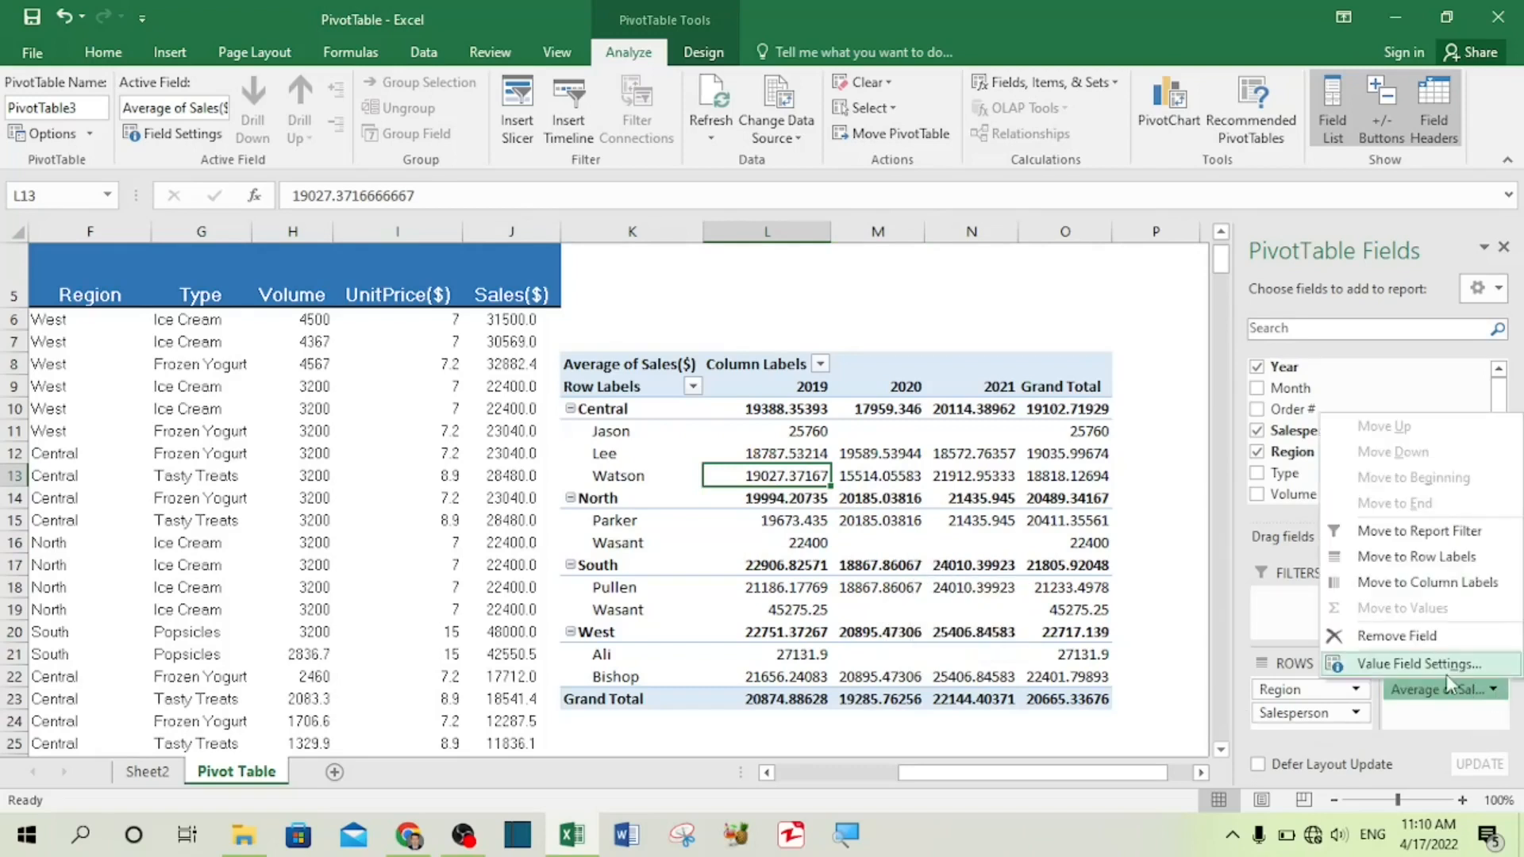
pyautogui.click(1420, 669)
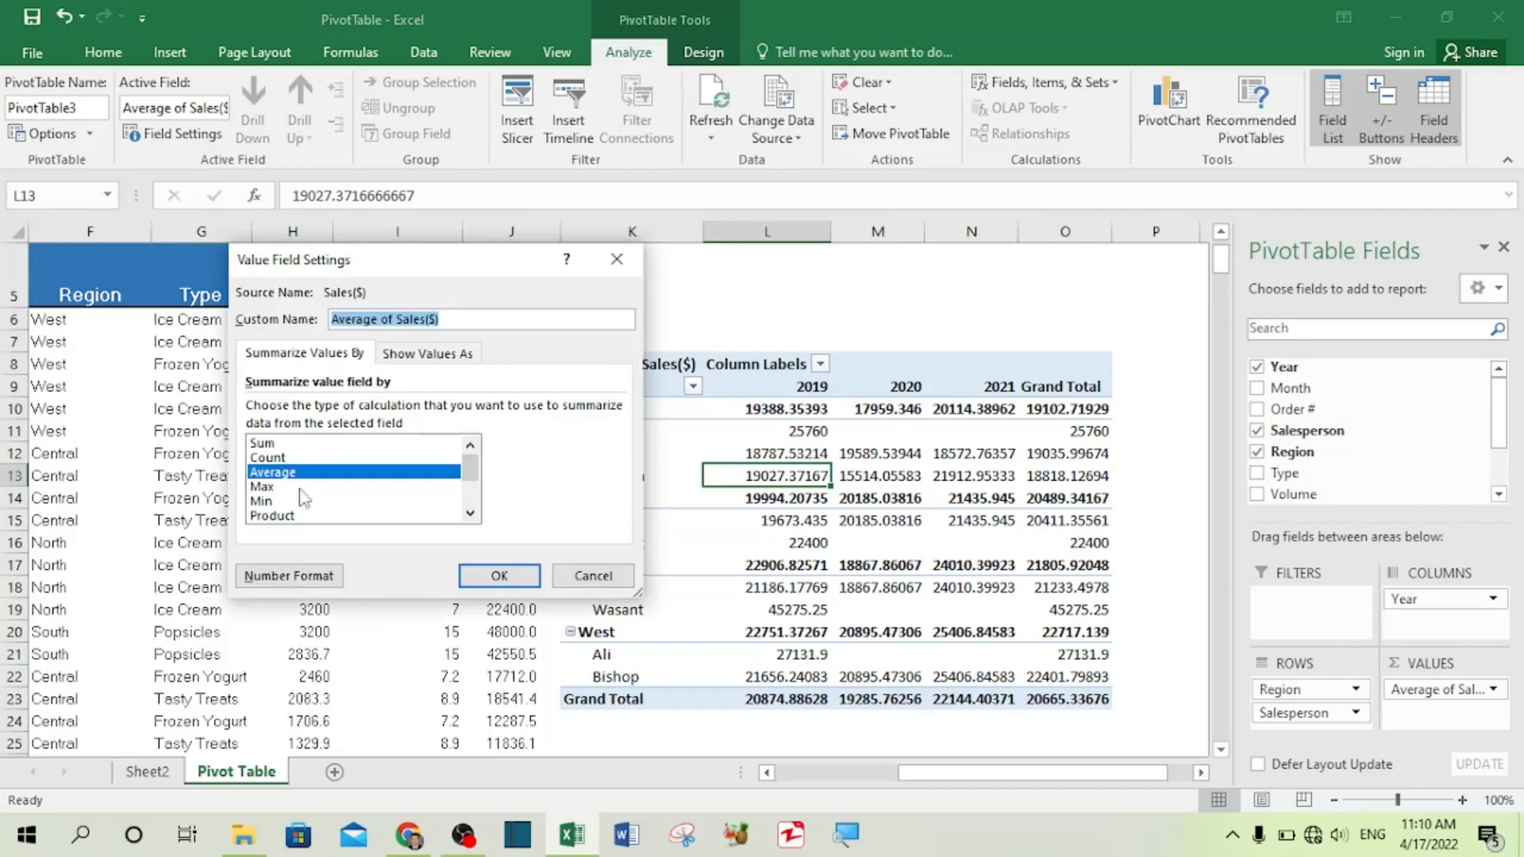
pyautogui.click(304, 584)
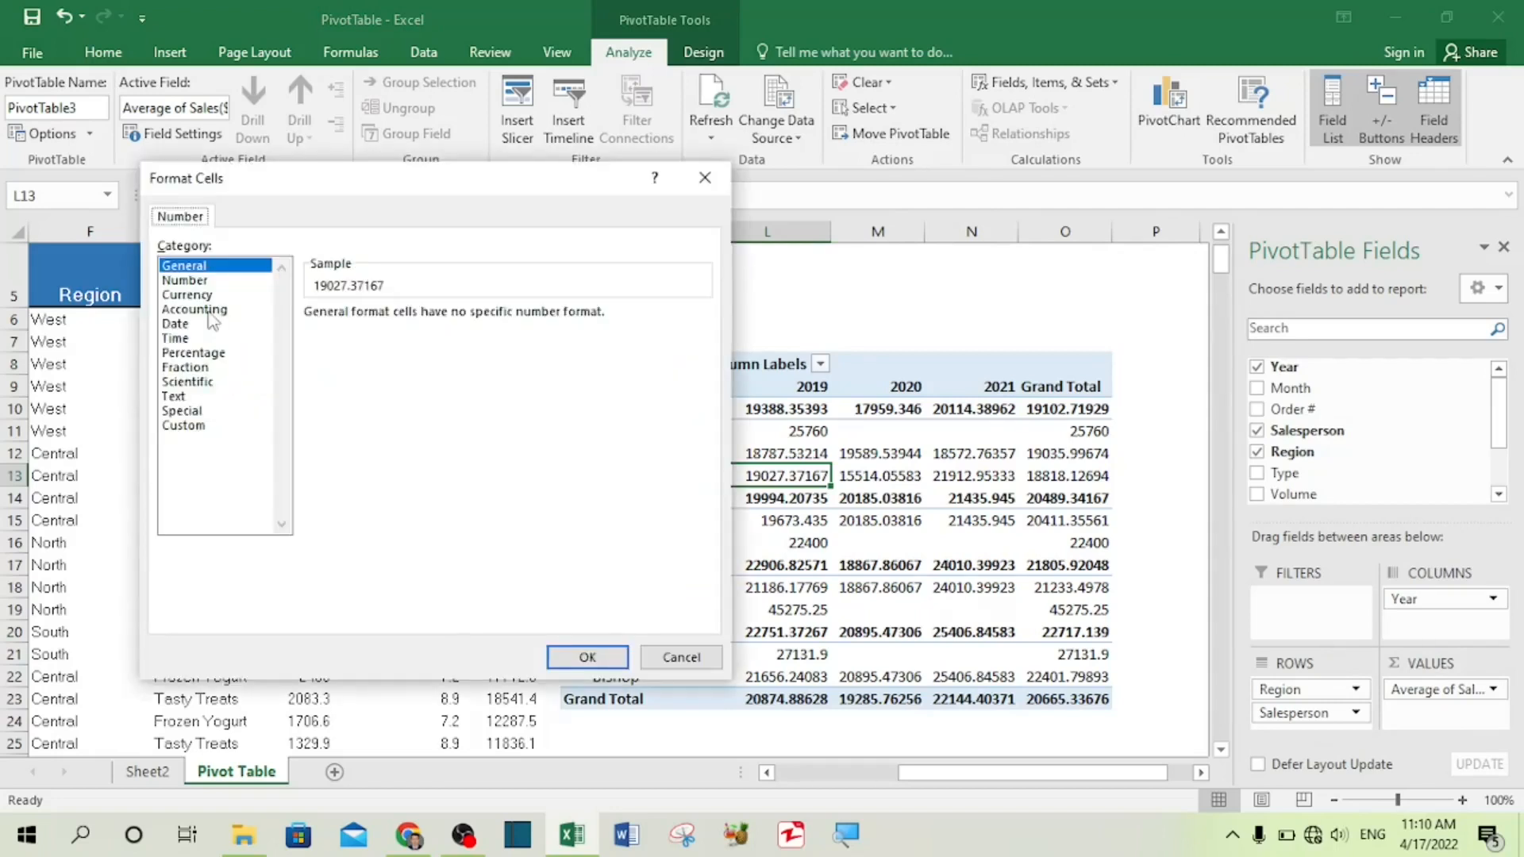
pyautogui.click(200, 281)
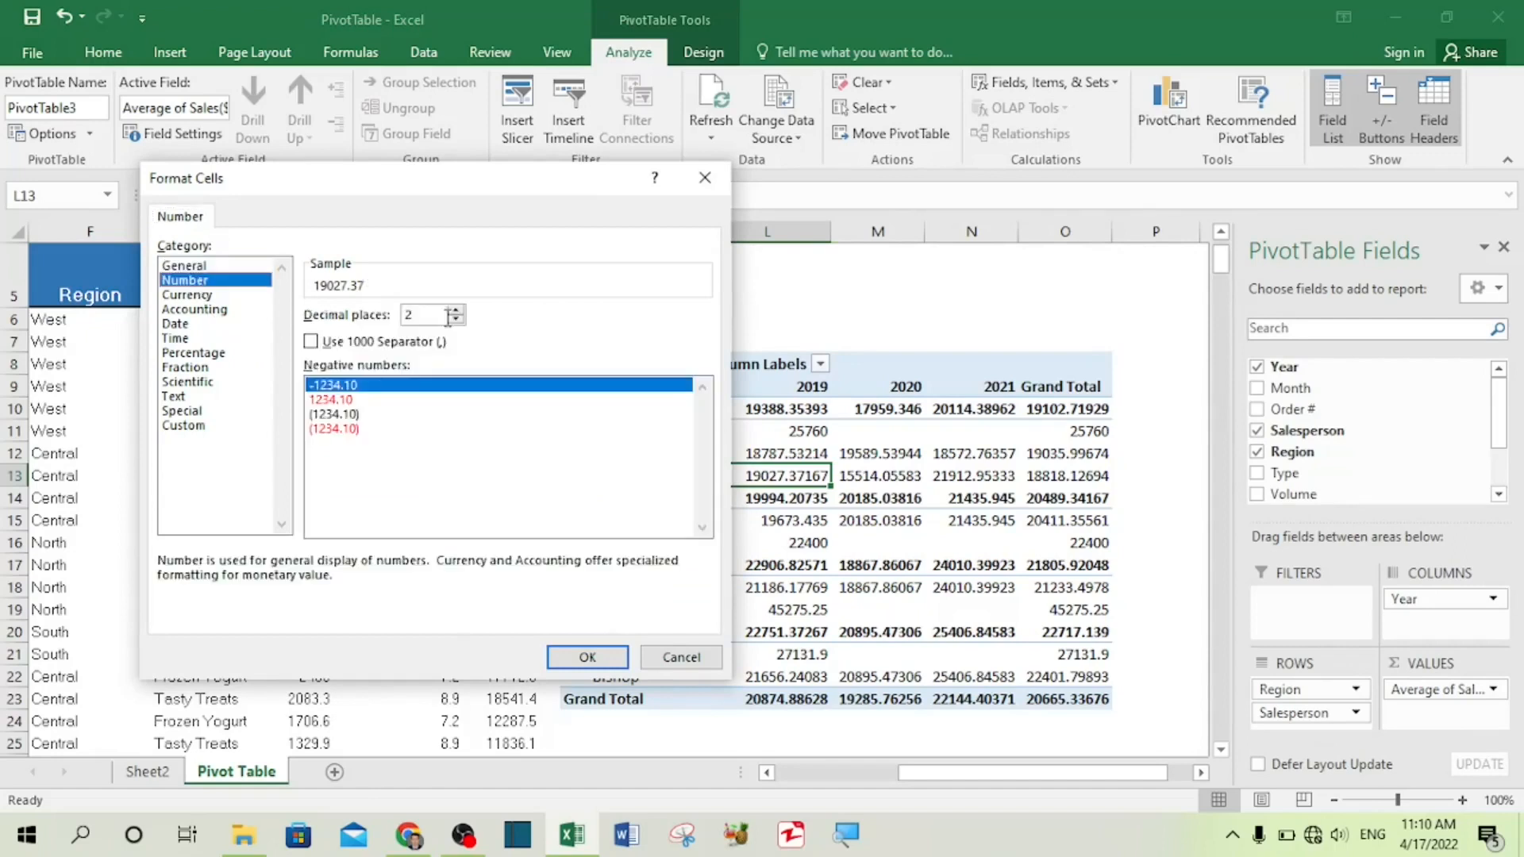
pyautogui.click(456, 319)
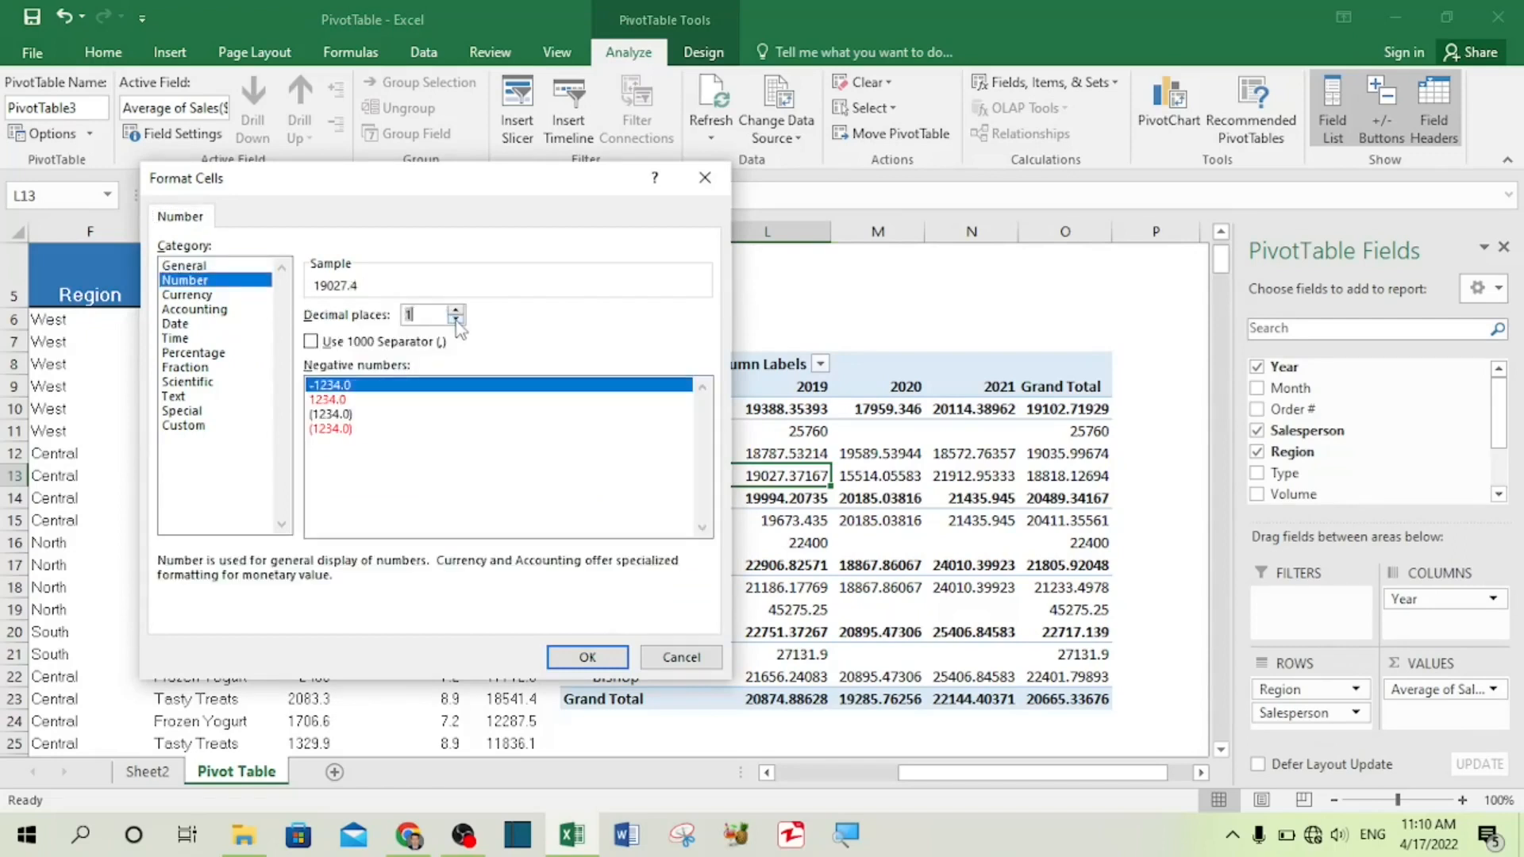
pyautogui.click(587, 657)
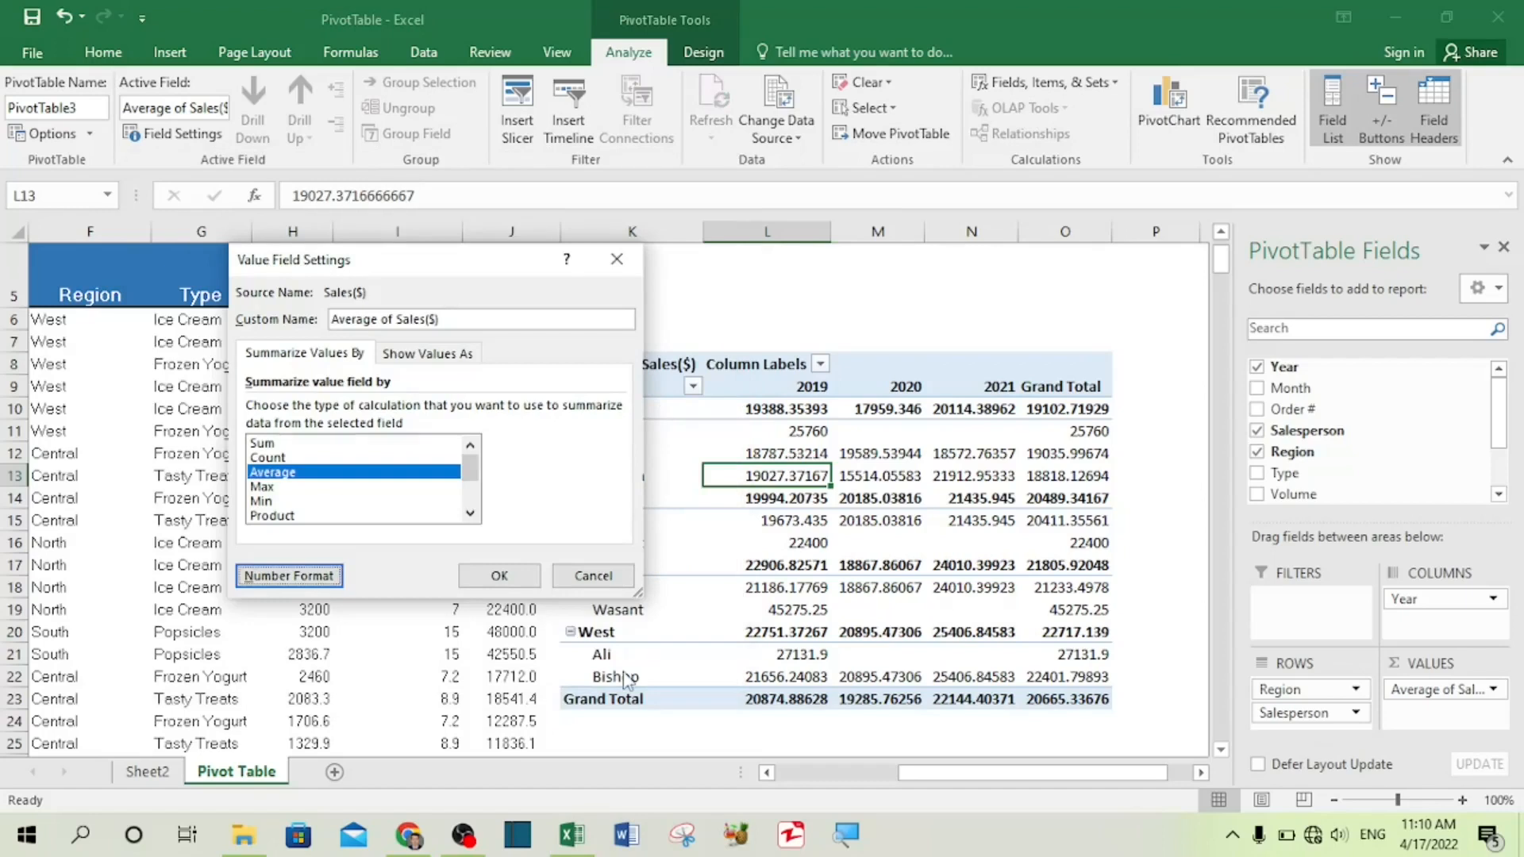
pyautogui.click(487, 580)
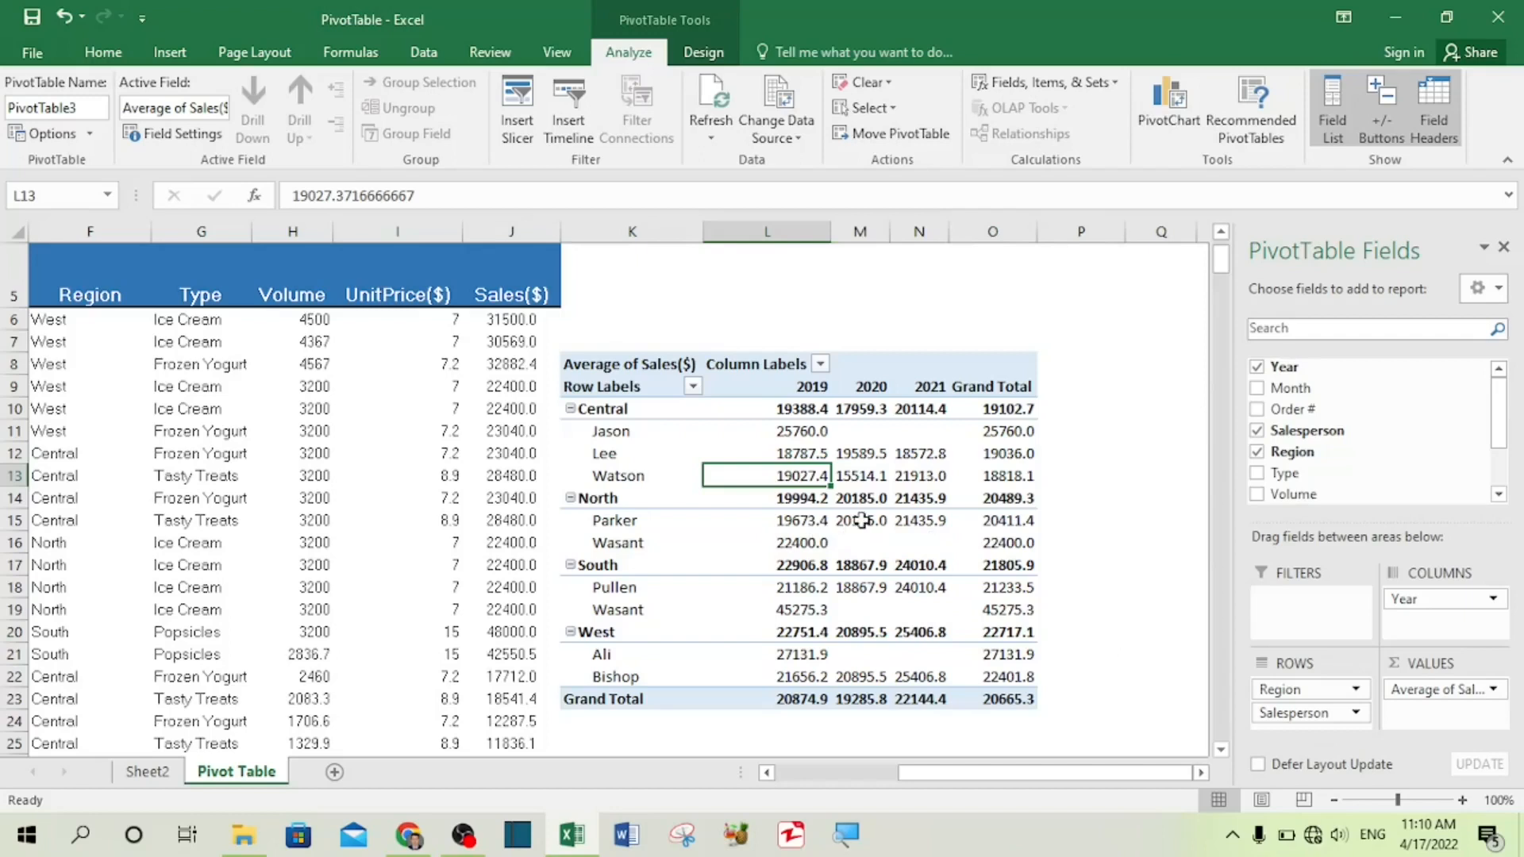
# Change the Average of Sales($) number format to Currency with the $ symbol and 1 decimal place
pyautogui.moveTo(808, 436)
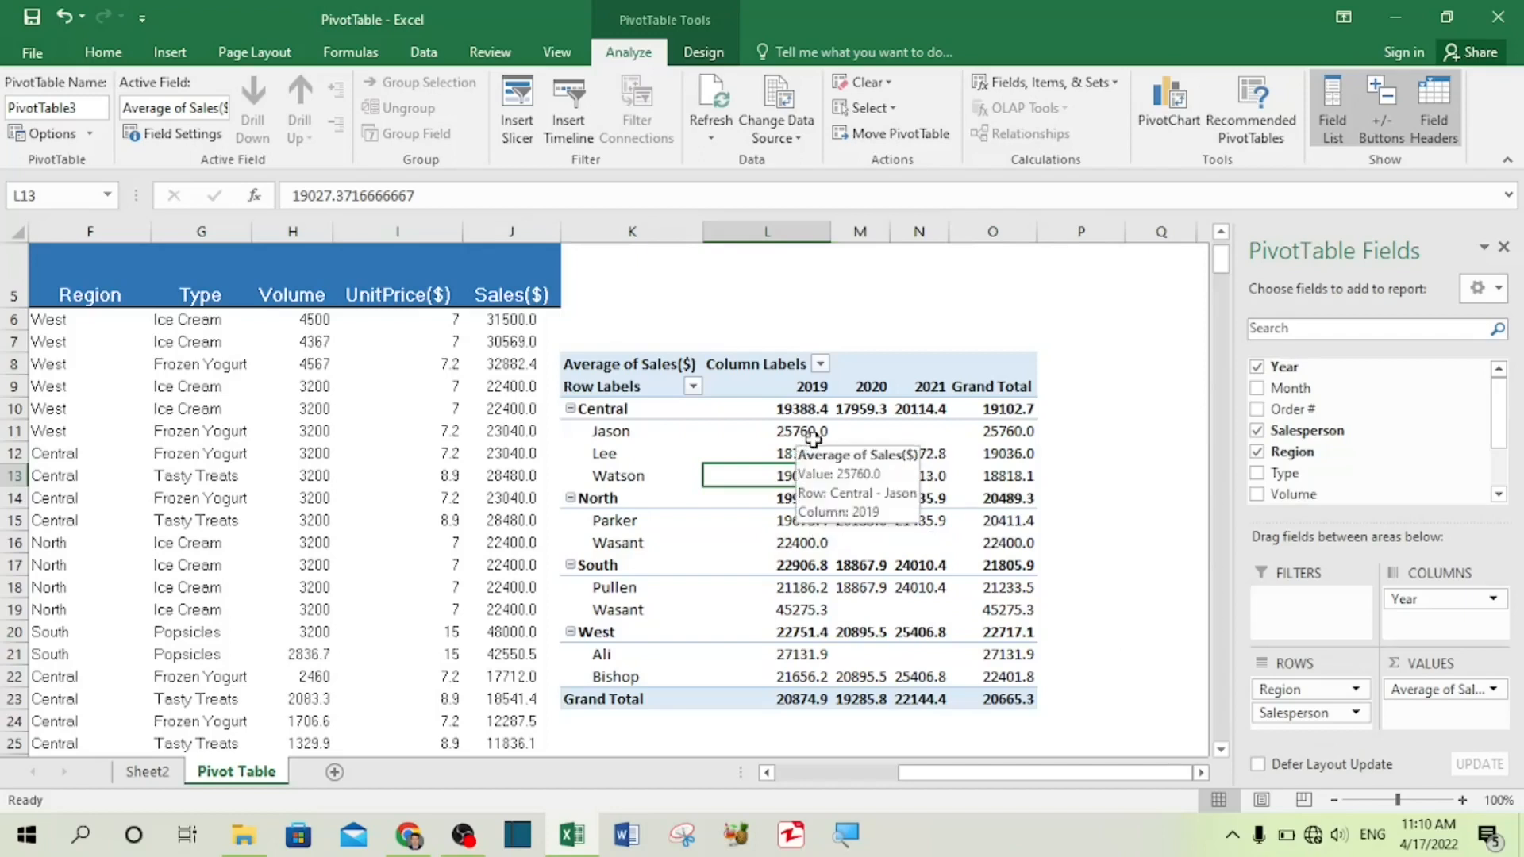
pyautogui.moveTo(976, 655)
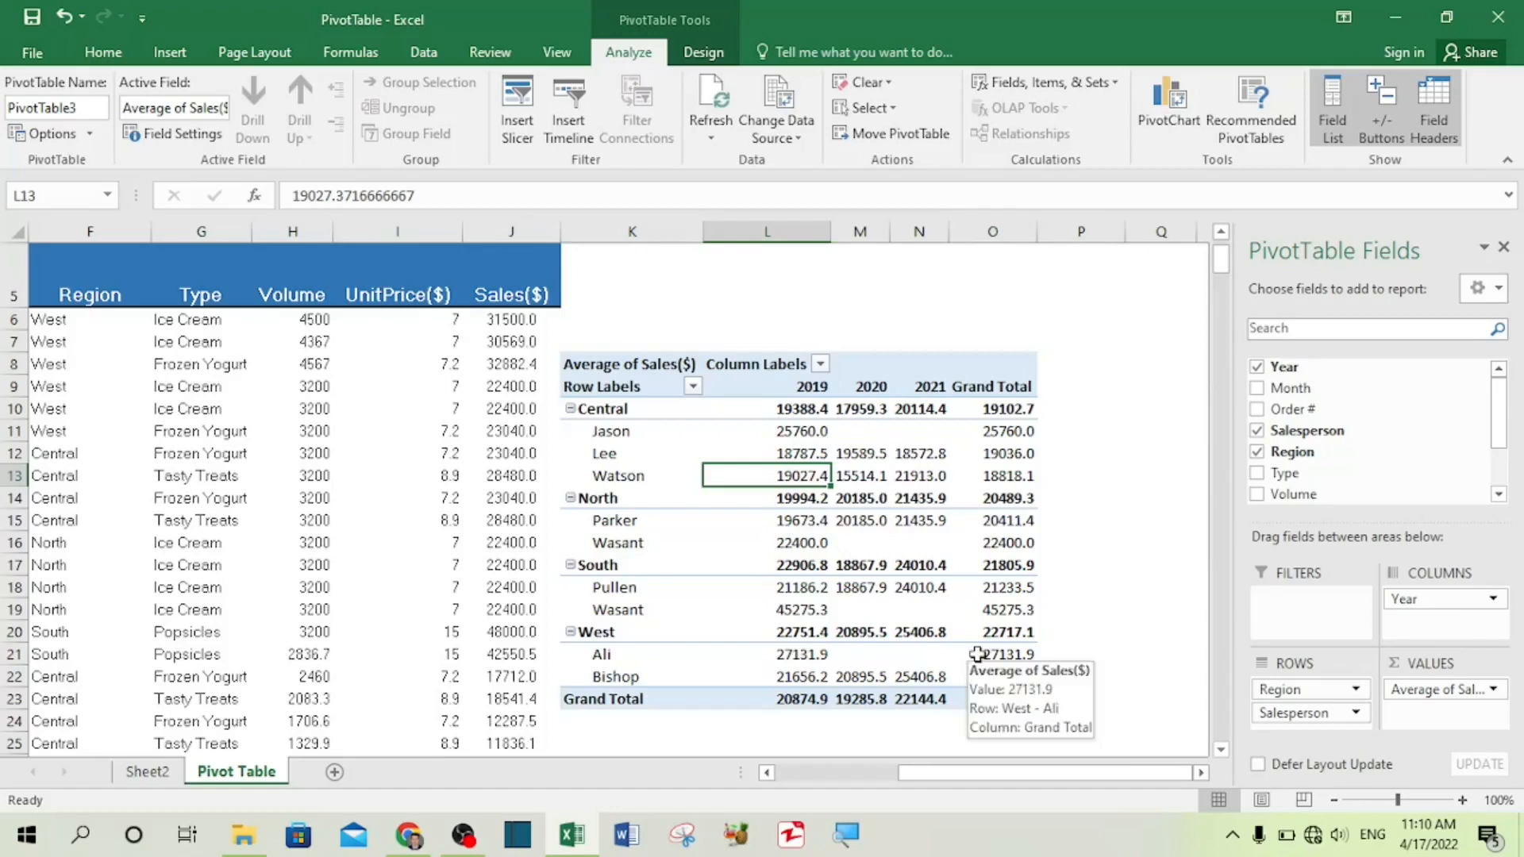
pyautogui.moveTo(974, 589)
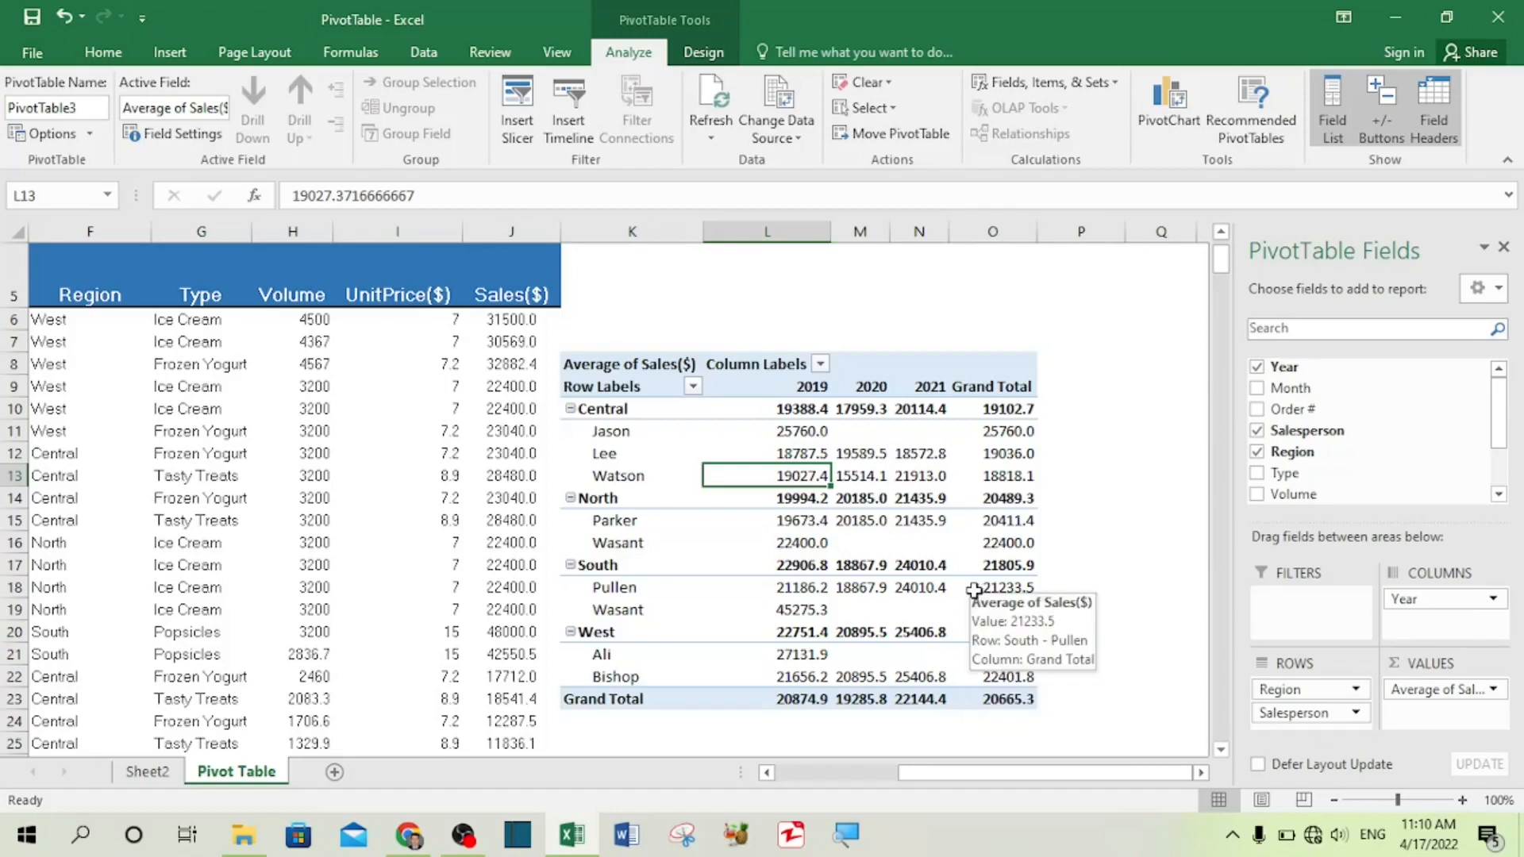
pyautogui.moveTo(984, 553)
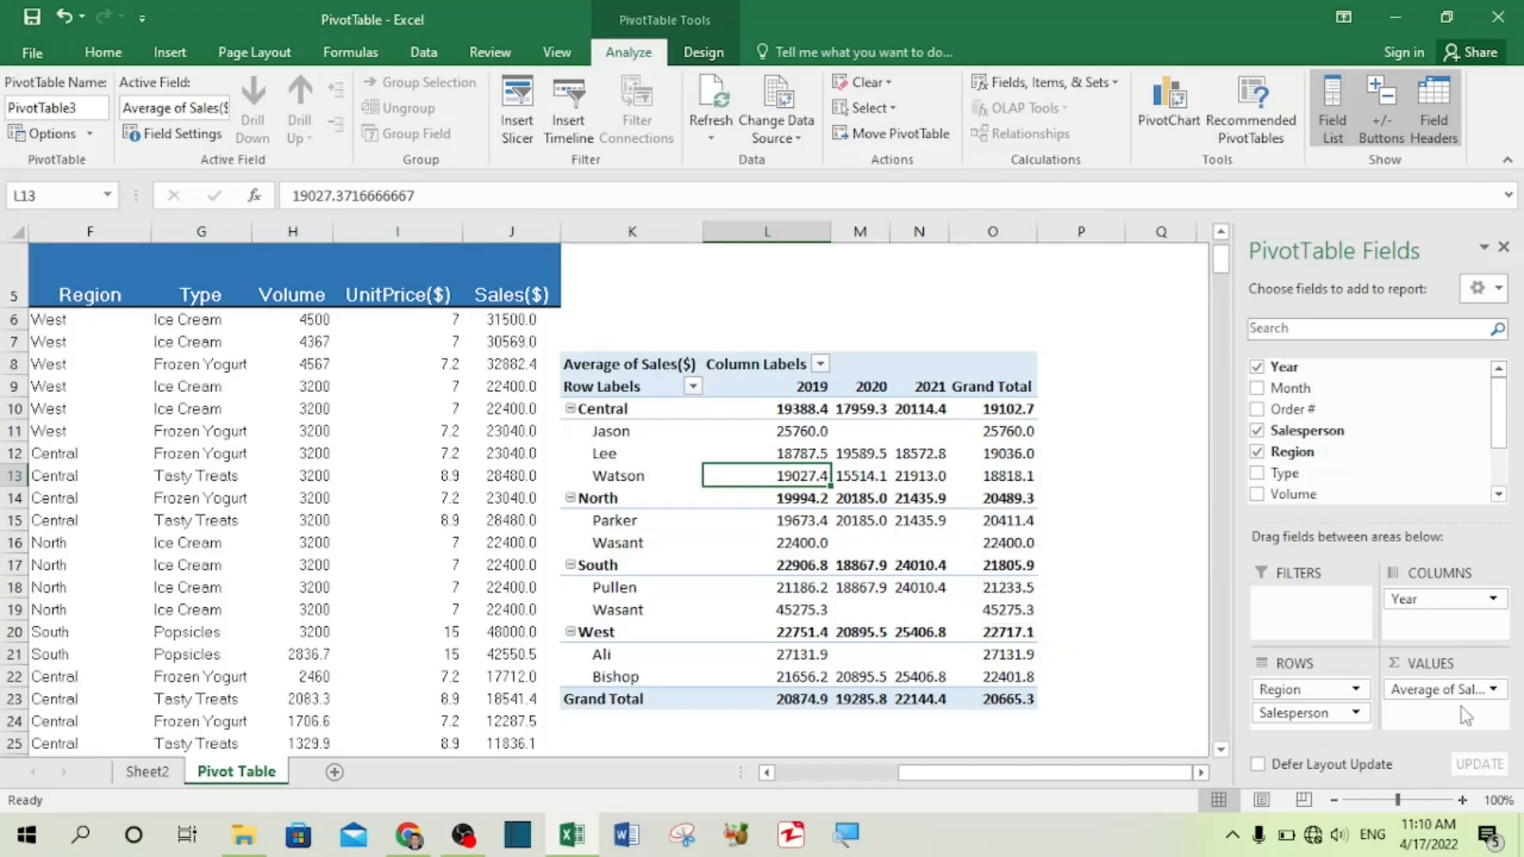
pyautogui.click(1493, 689)
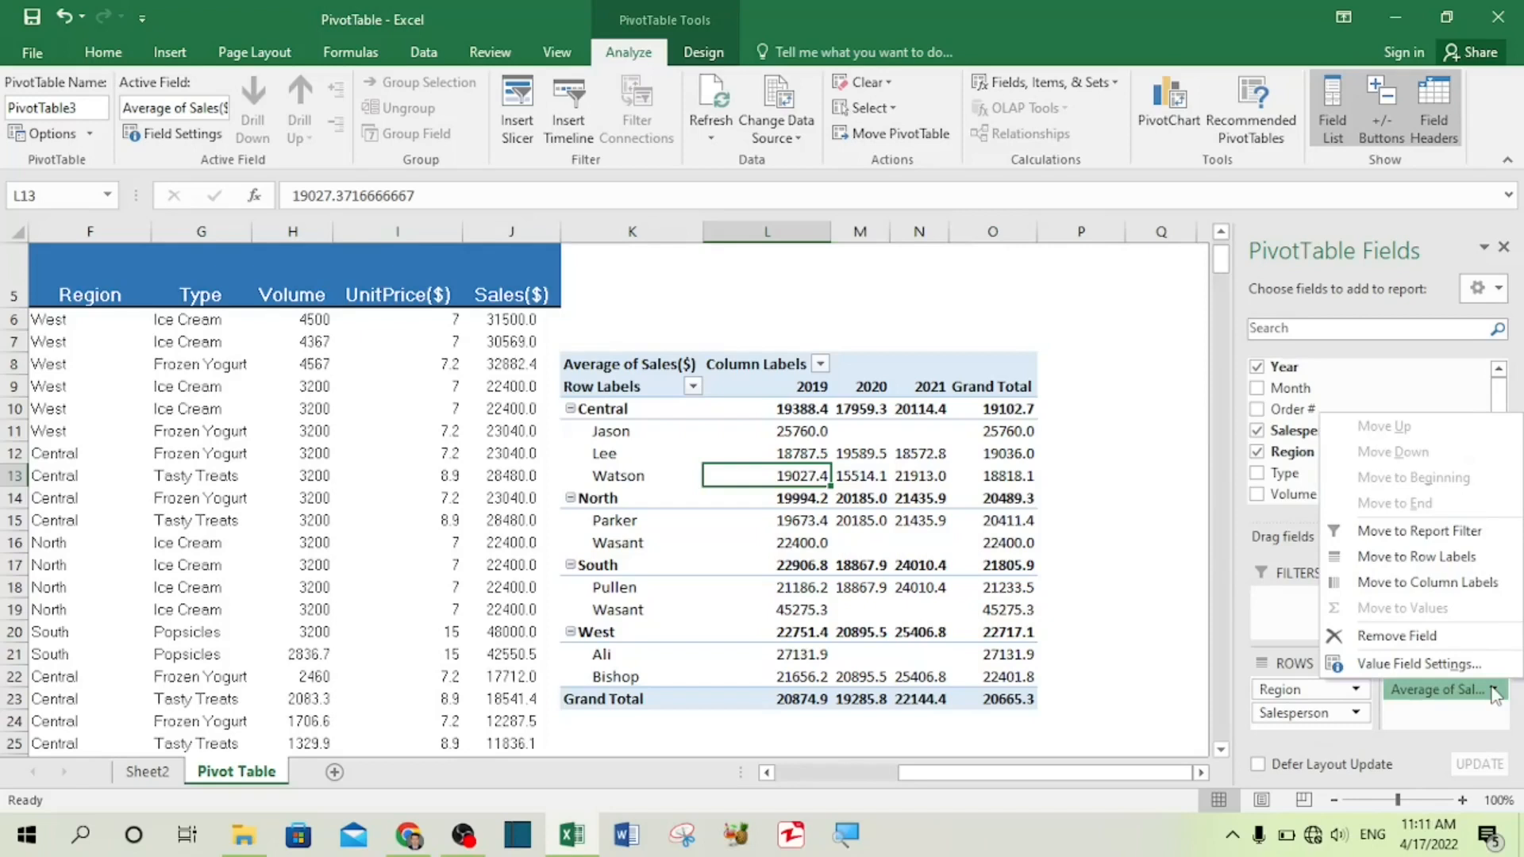
pyautogui.click(1460, 664)
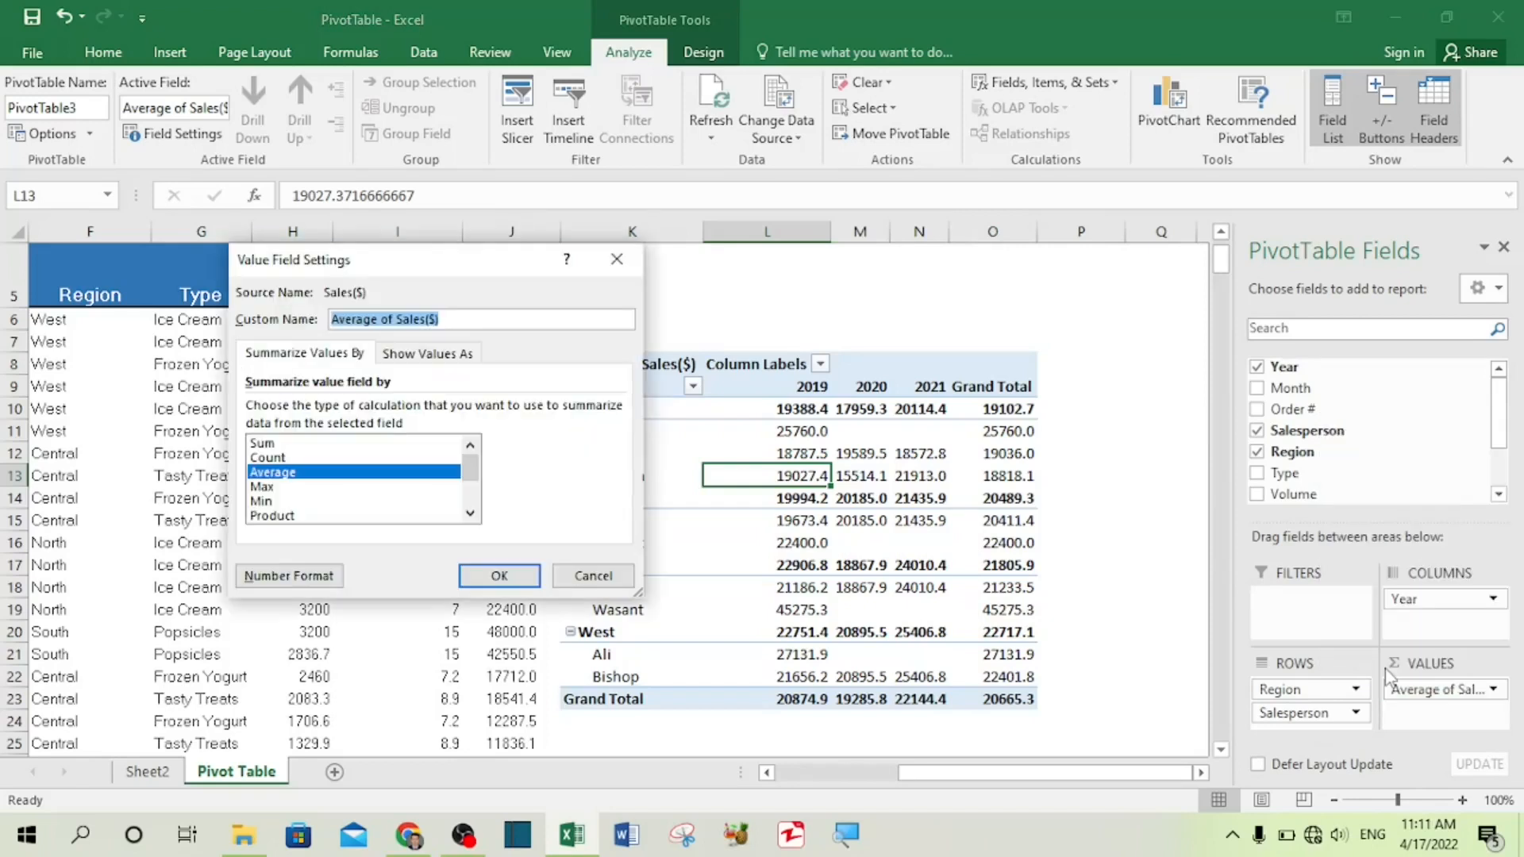
pyautogui.click(298, 579)
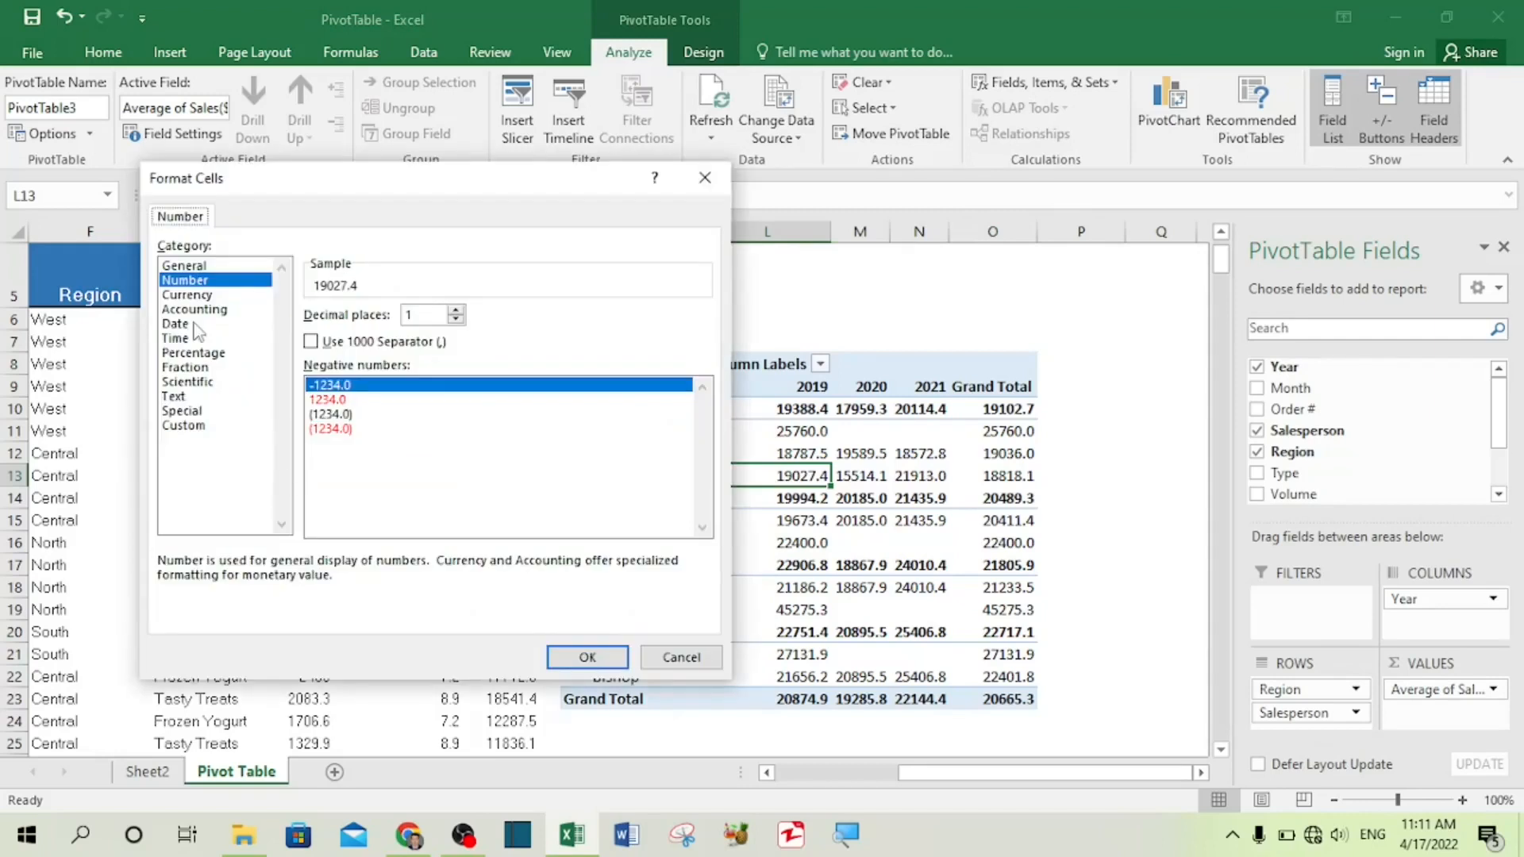
pyautogui.click(191, 296)
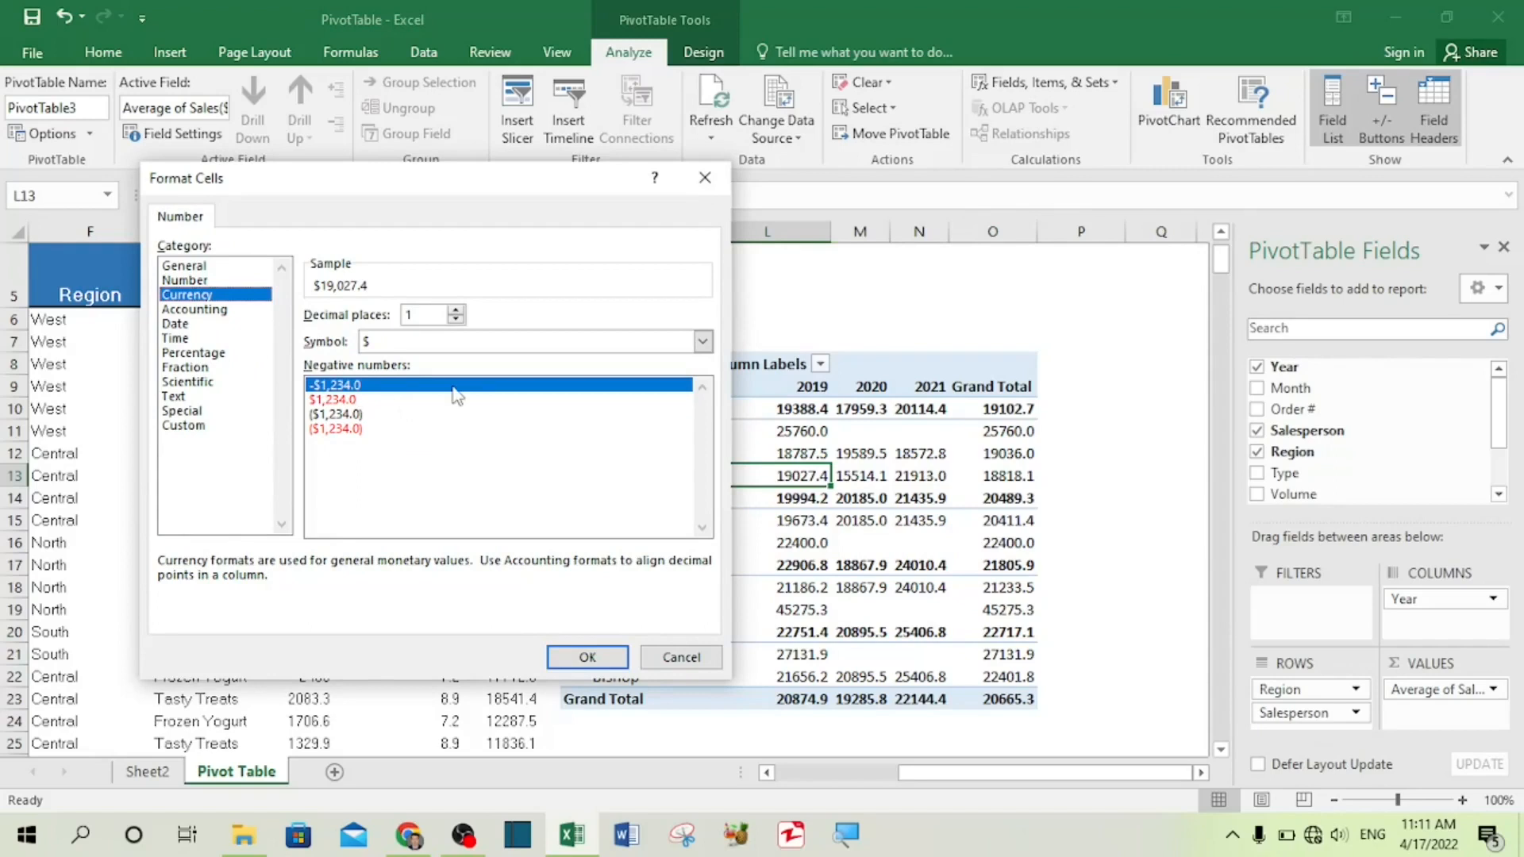
pyautogui.click(588, 658)
pyautogui.click(498, 575)
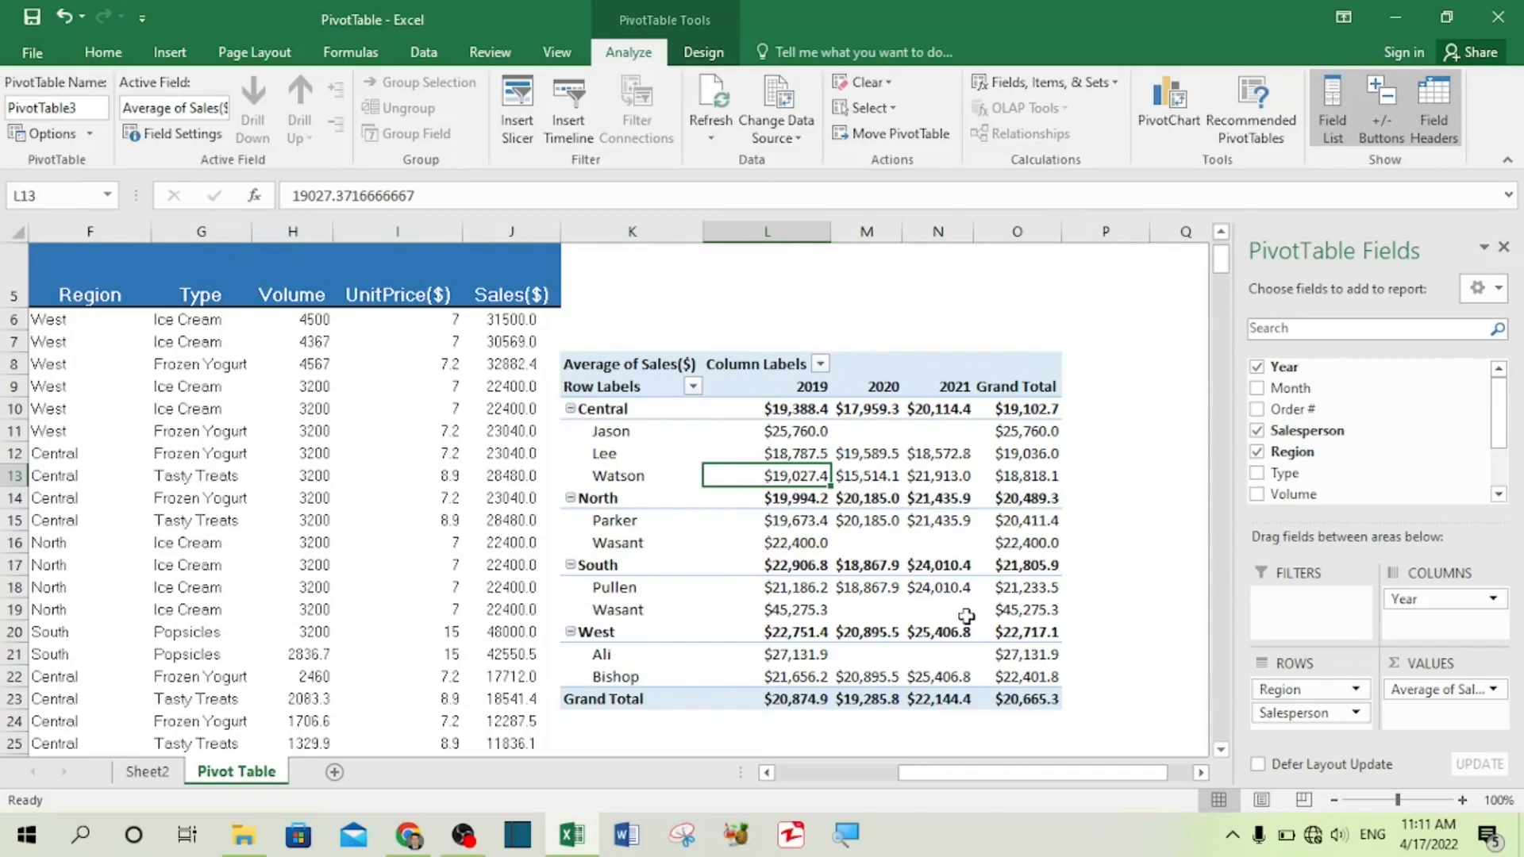
# Add the Month field to the PivotTable as a report filter
pyautogui.moveTo(950, 614)
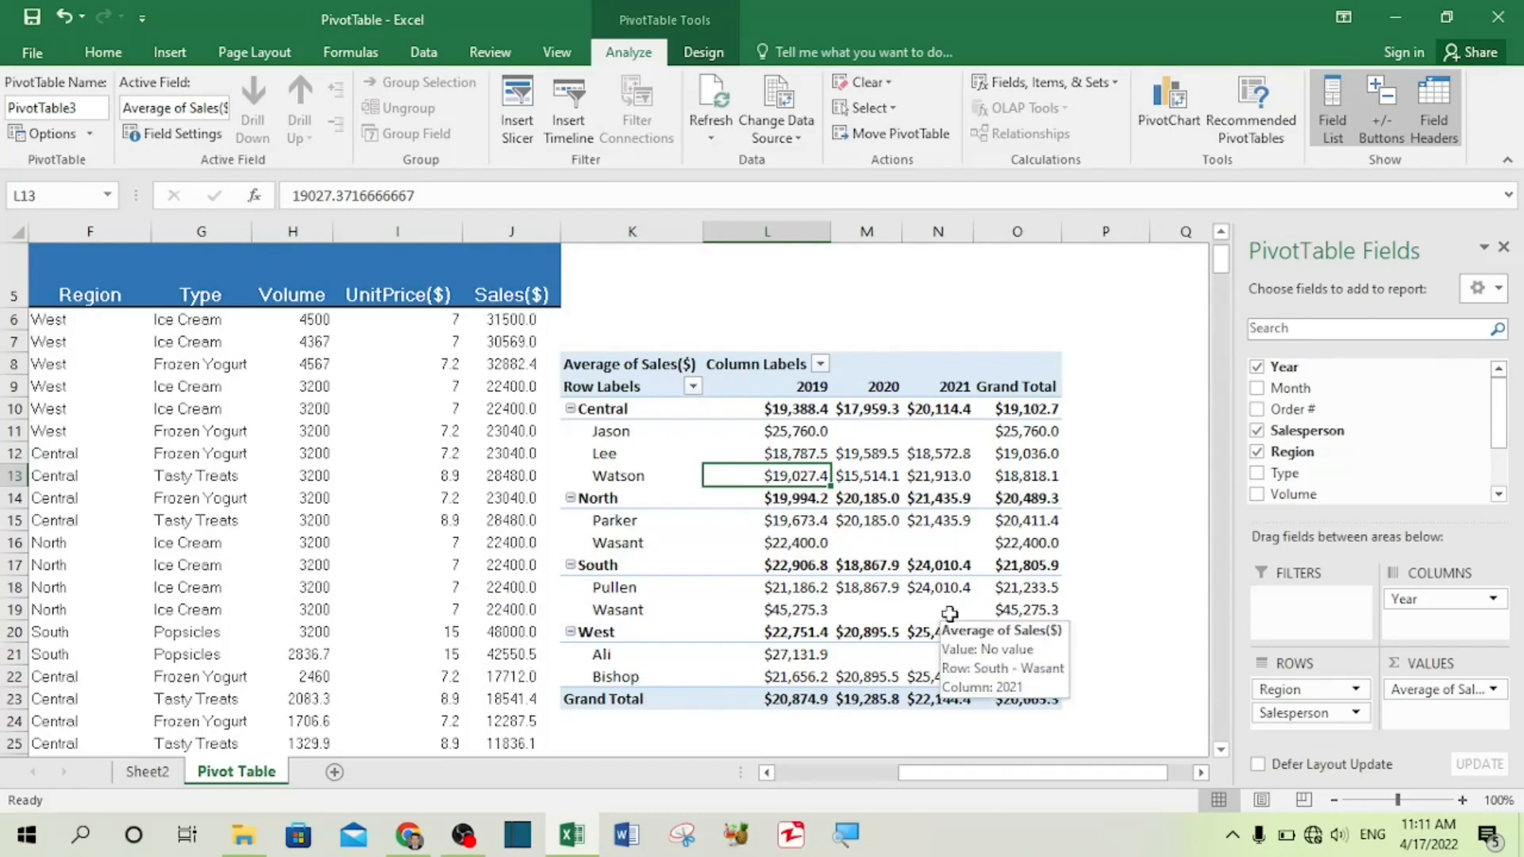
pyautogui.moveTo(1010, 610)
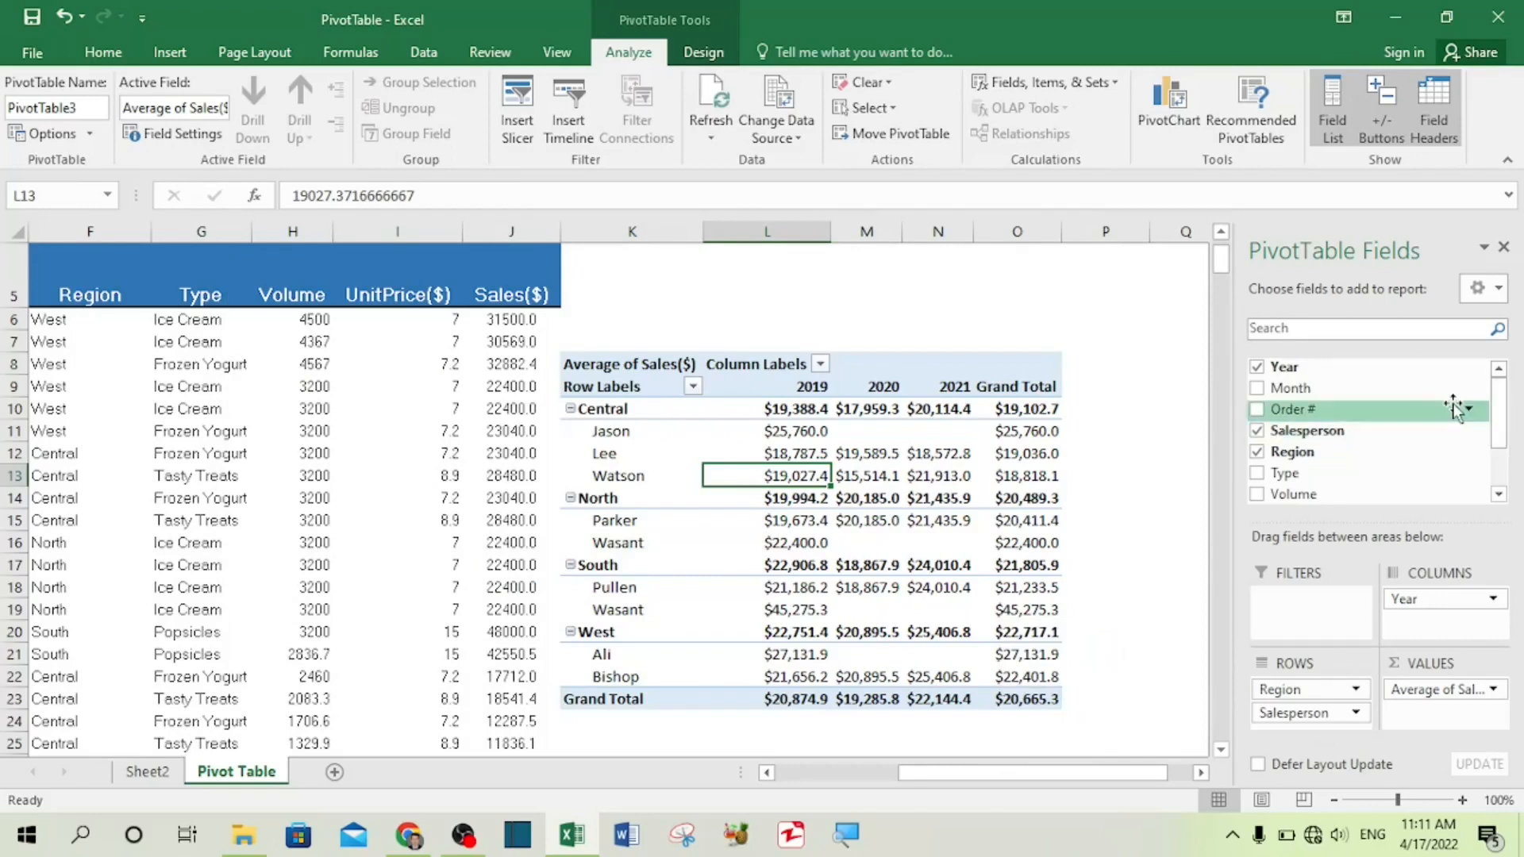
pyautogui.moveTo(1320, 389); pyautogui.dragTo(1311, 625)
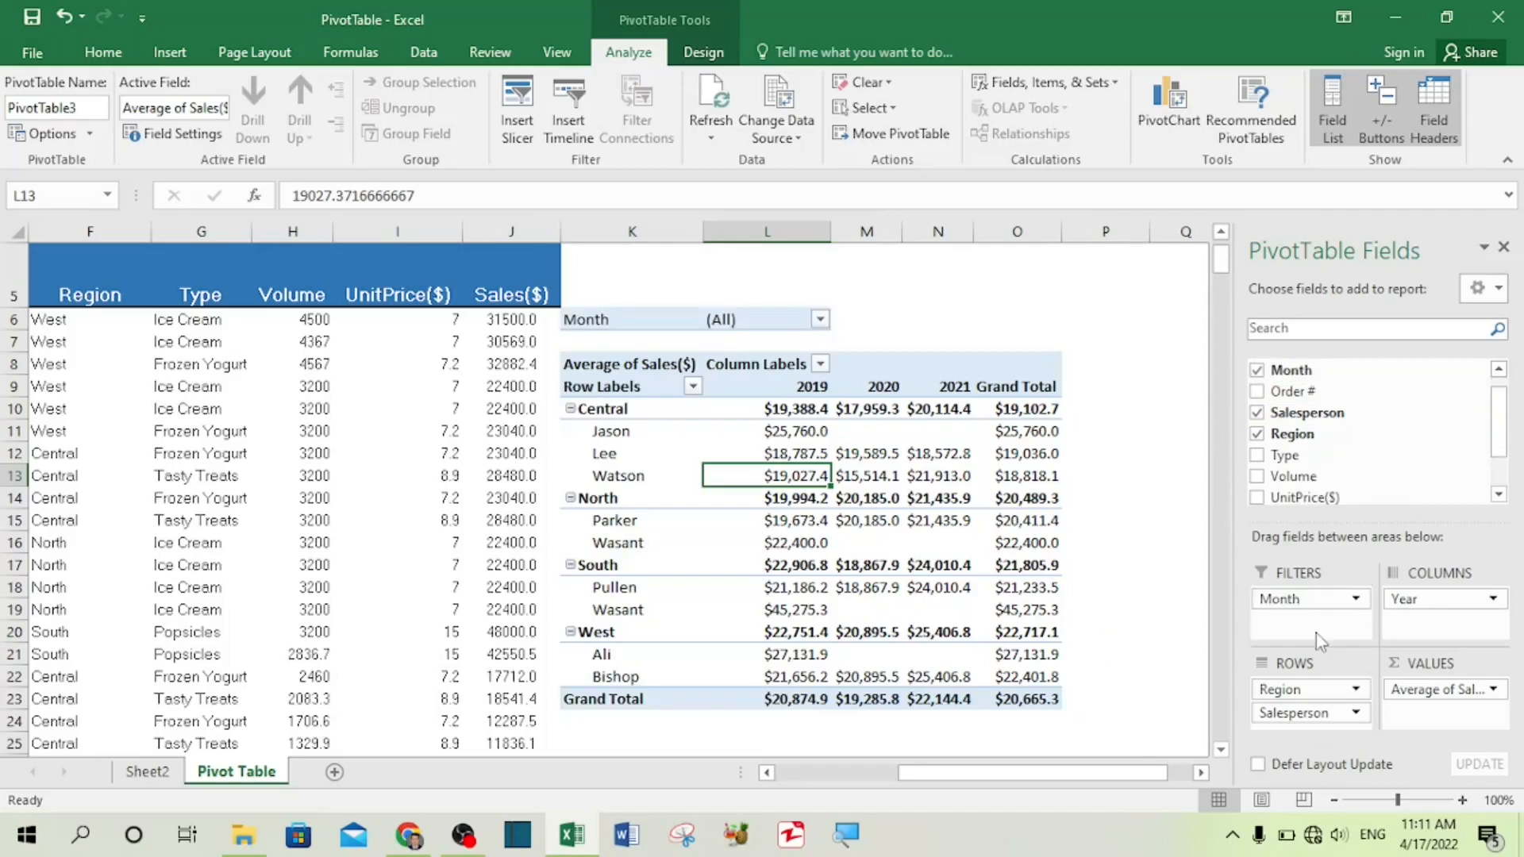
# Filter the PivotTable by the month Jan, and switch the Month filter to the last Nov entry
pyautogui.click(820, 320)
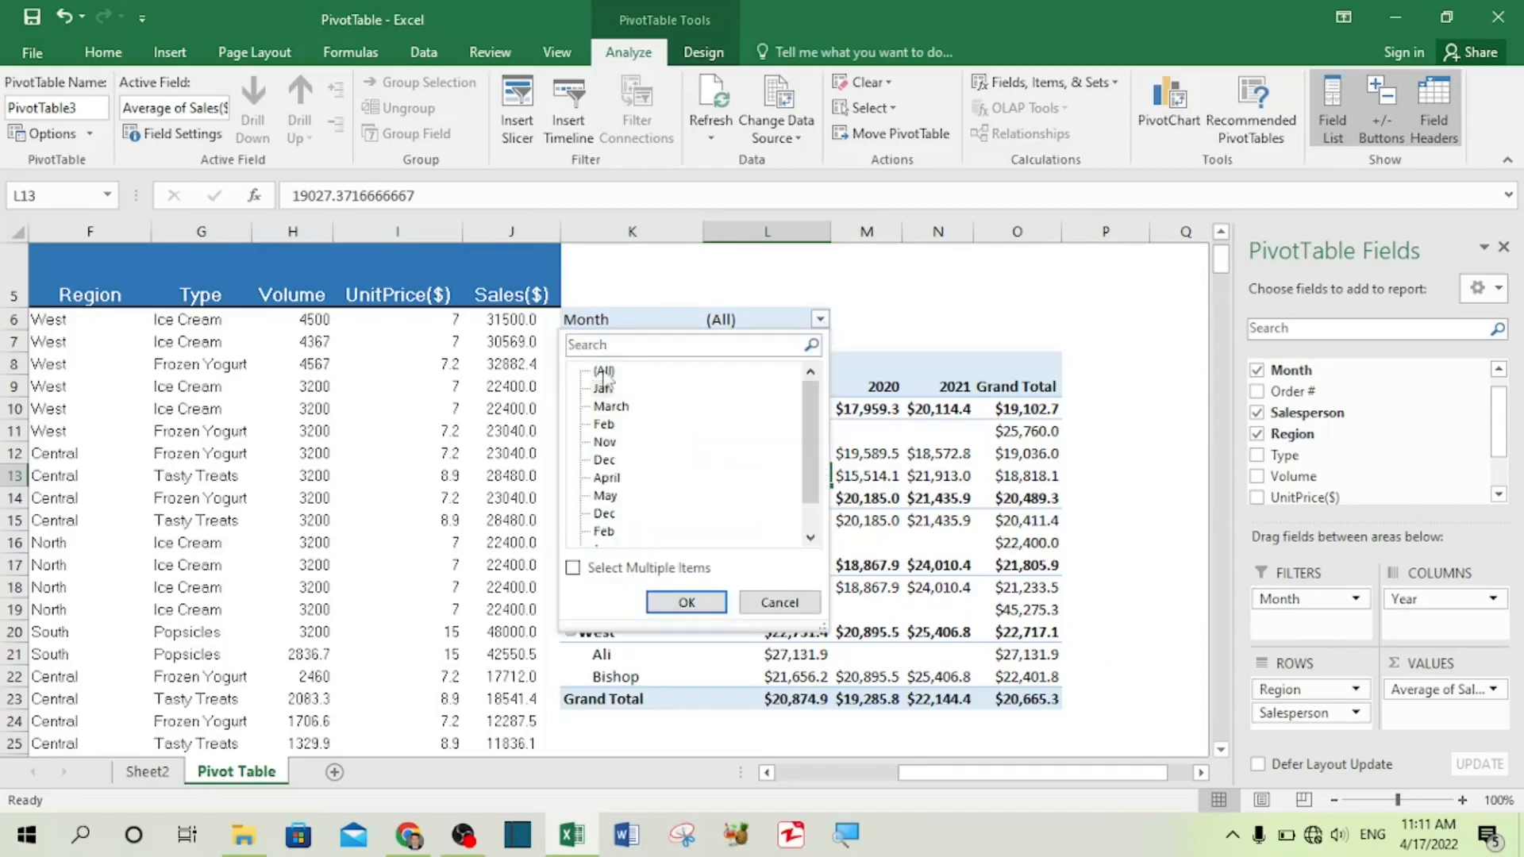
pyautogui.click(686, 600)
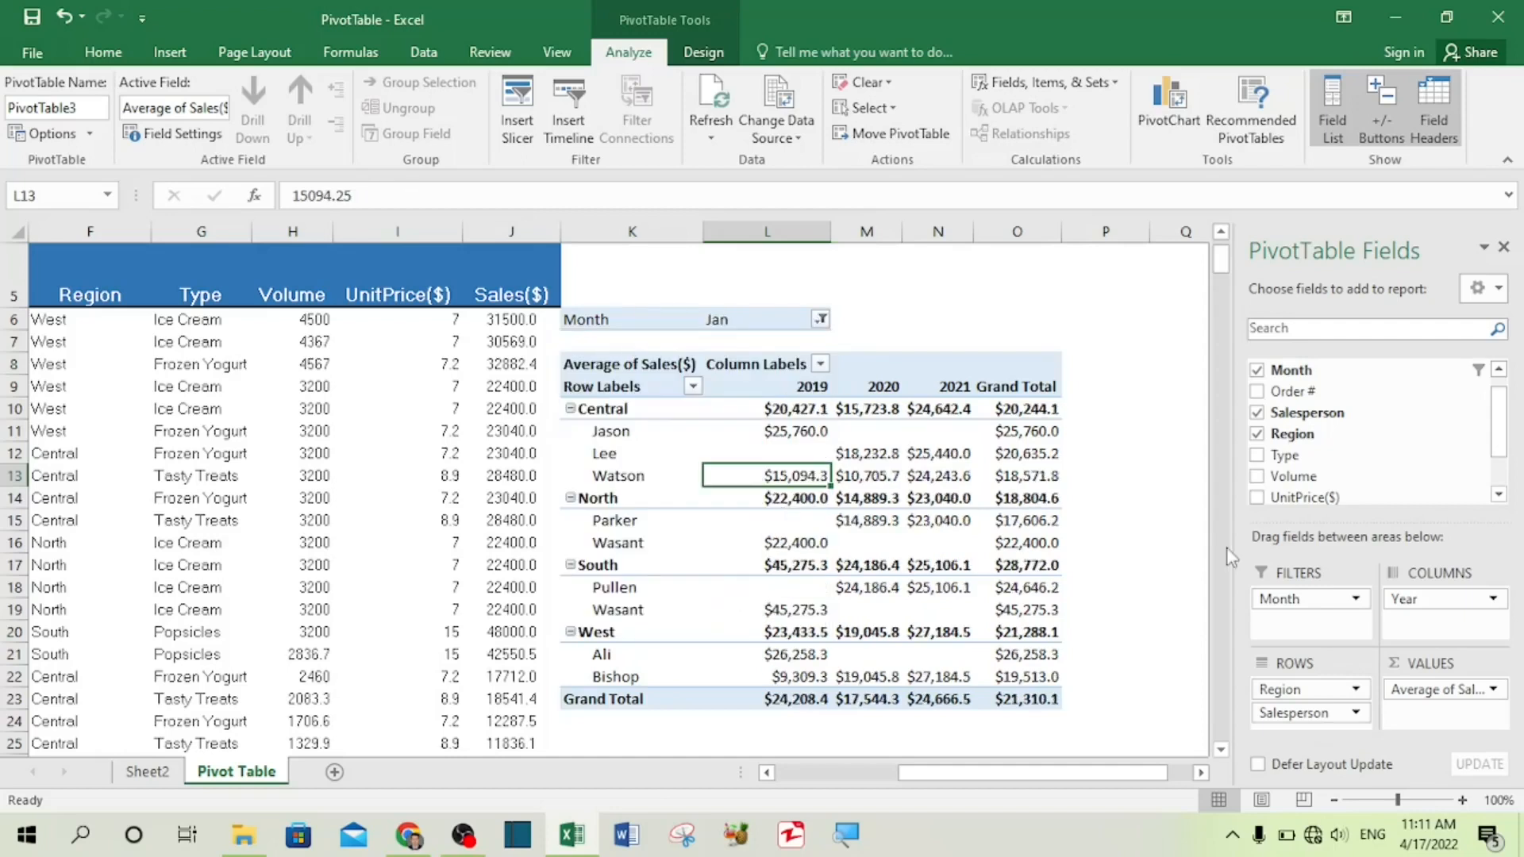
pyautogui.click(821, 319)
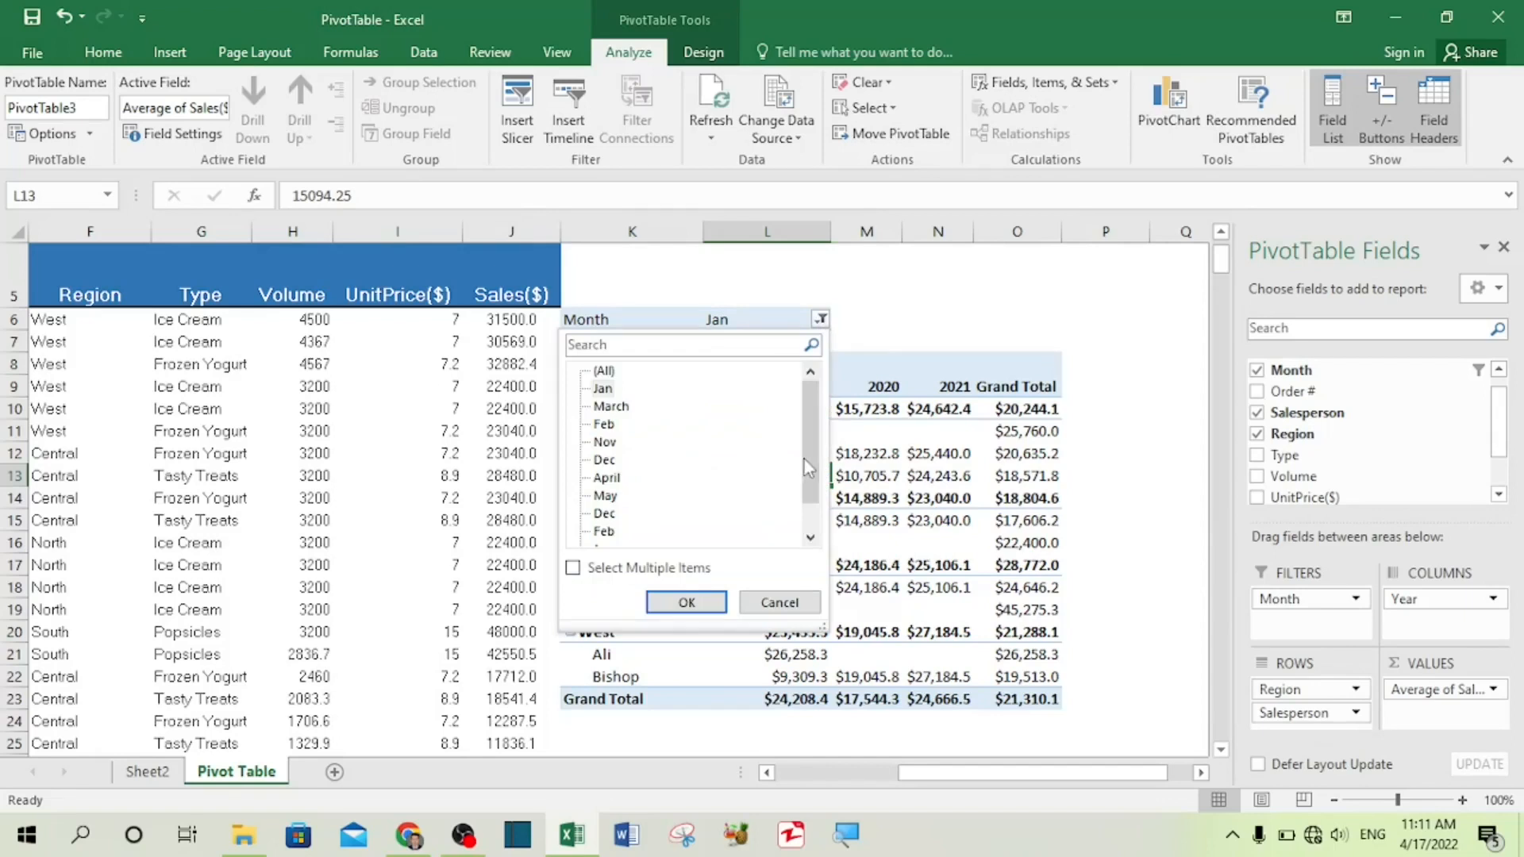
pyautogui.scroll(-1, 806, 460)
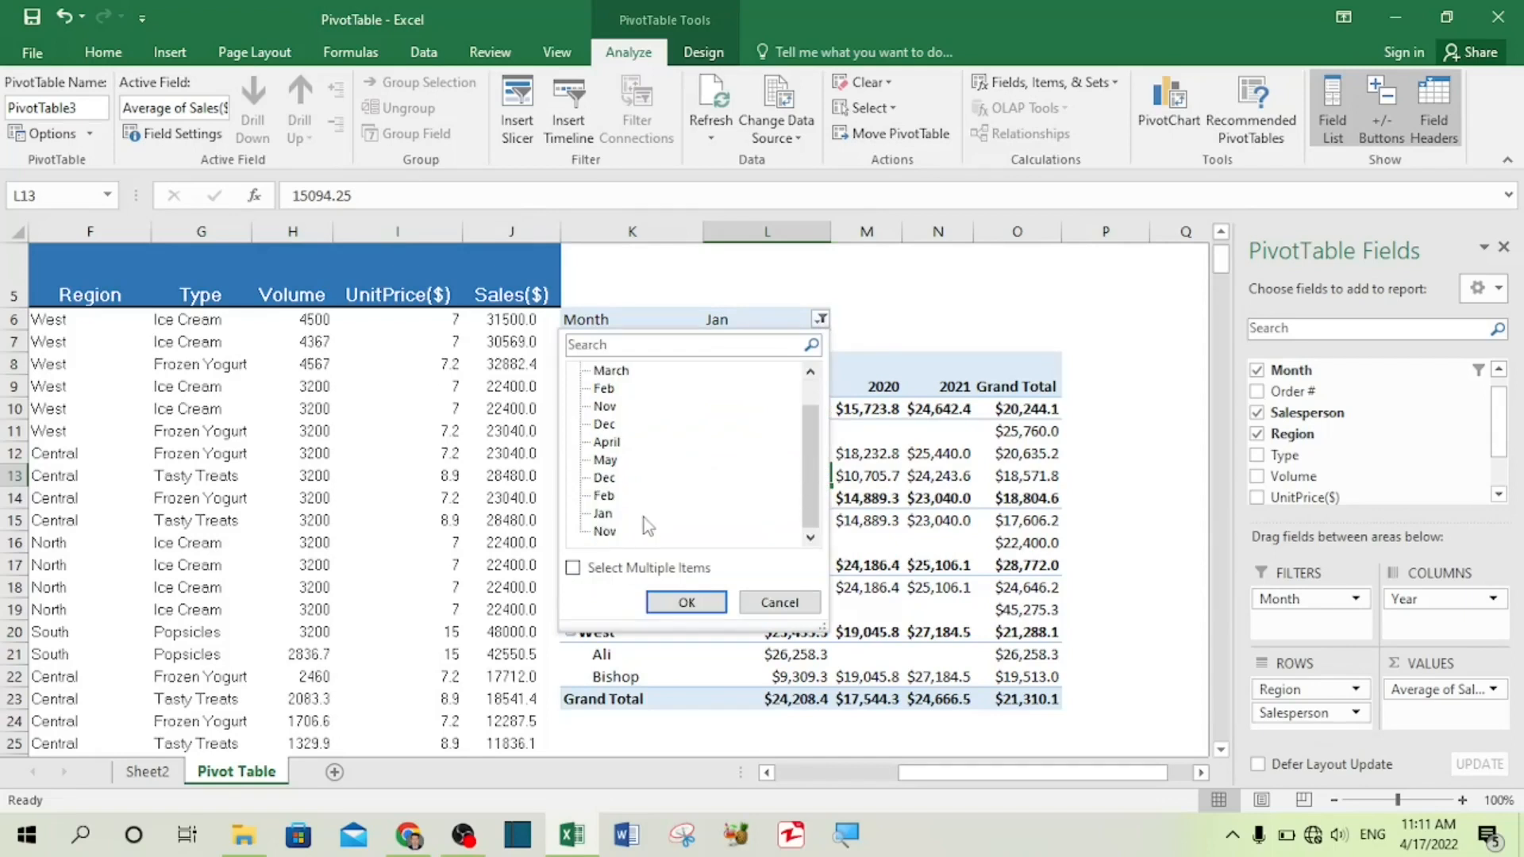
pyautogui.click(606, 530)
pyautogui.click(686, 602)
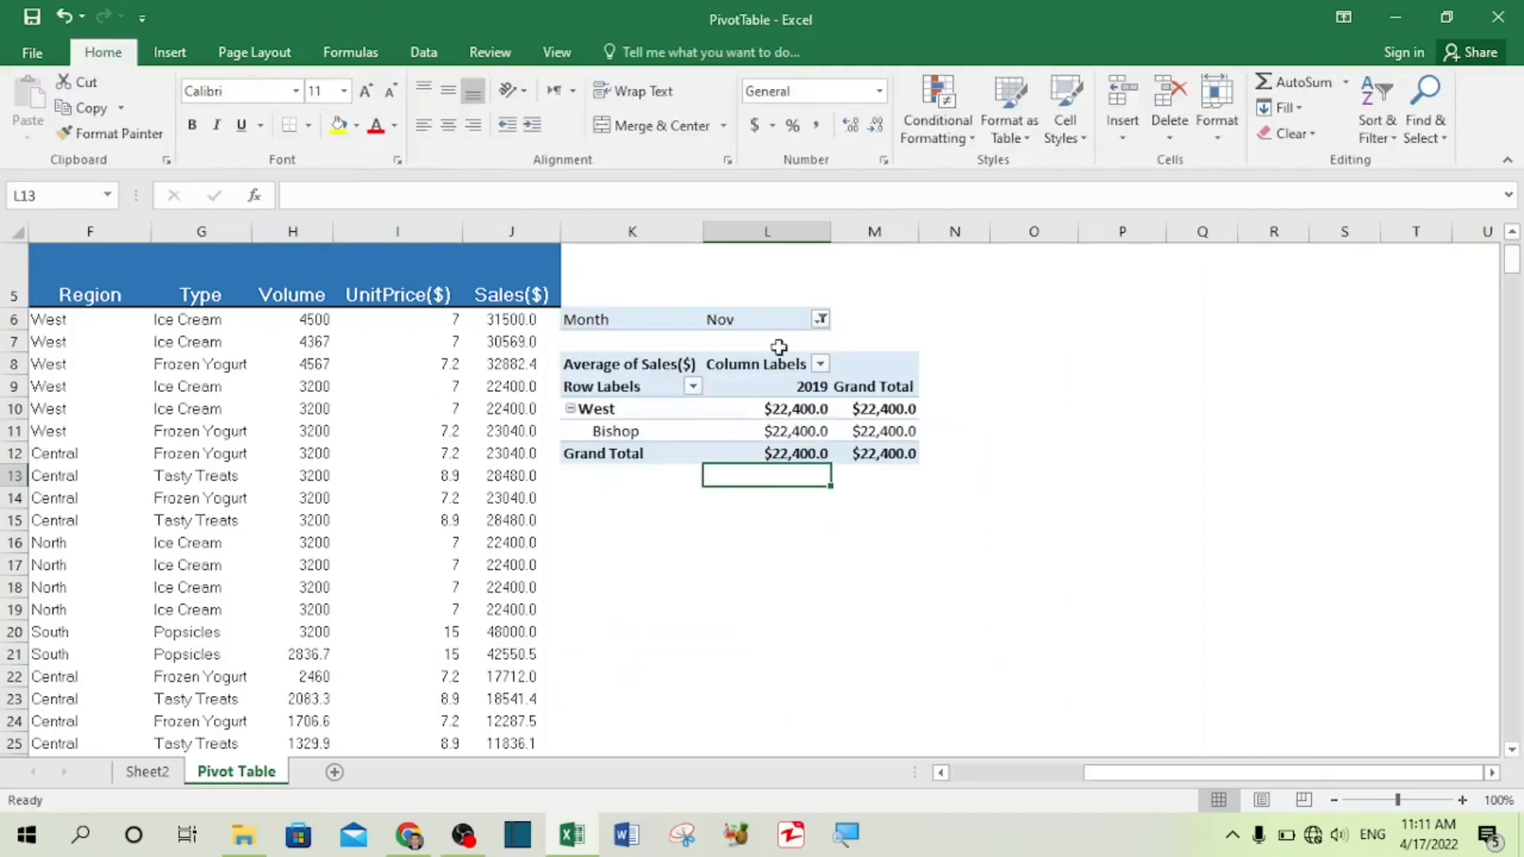
# Reset the PivotTable's Month filter to (All)
pyautogui.click(821, 319)
pyautogui.click(603, 370)
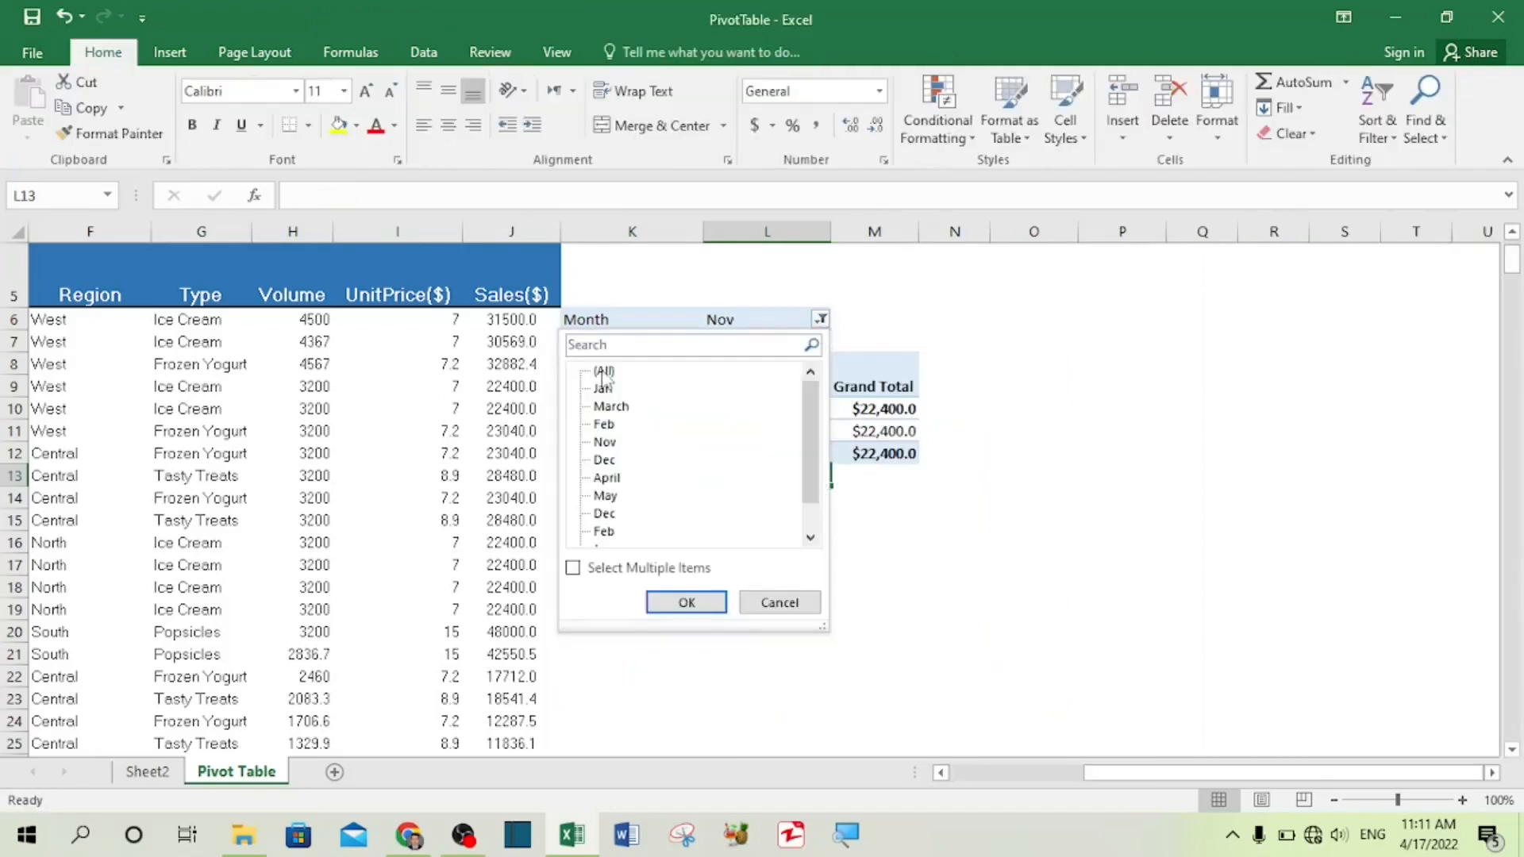
pyautogui.click(686, 602)
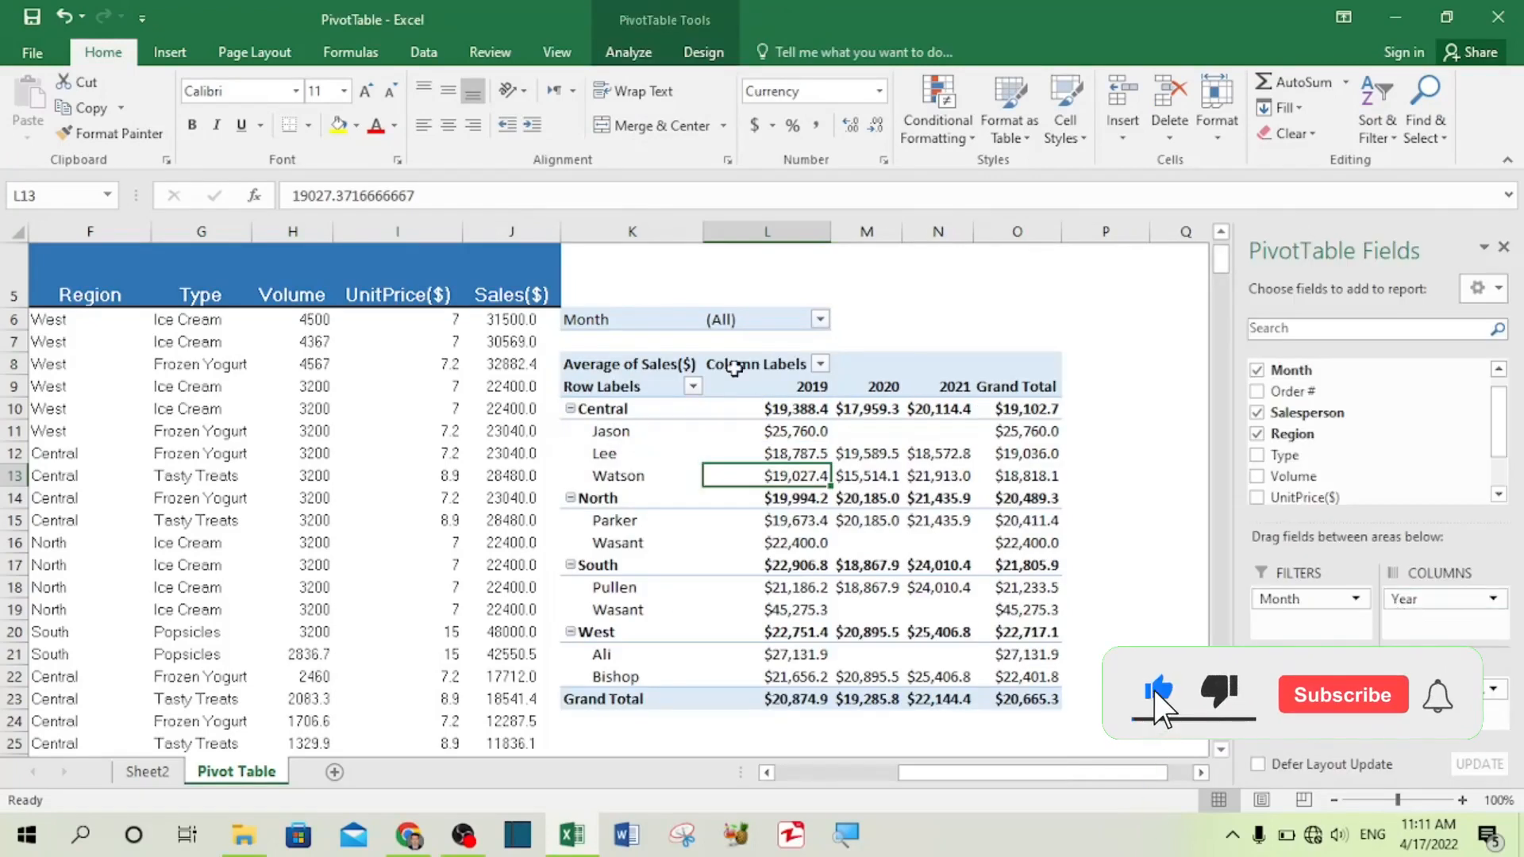
pyautogui.click(607, 388)
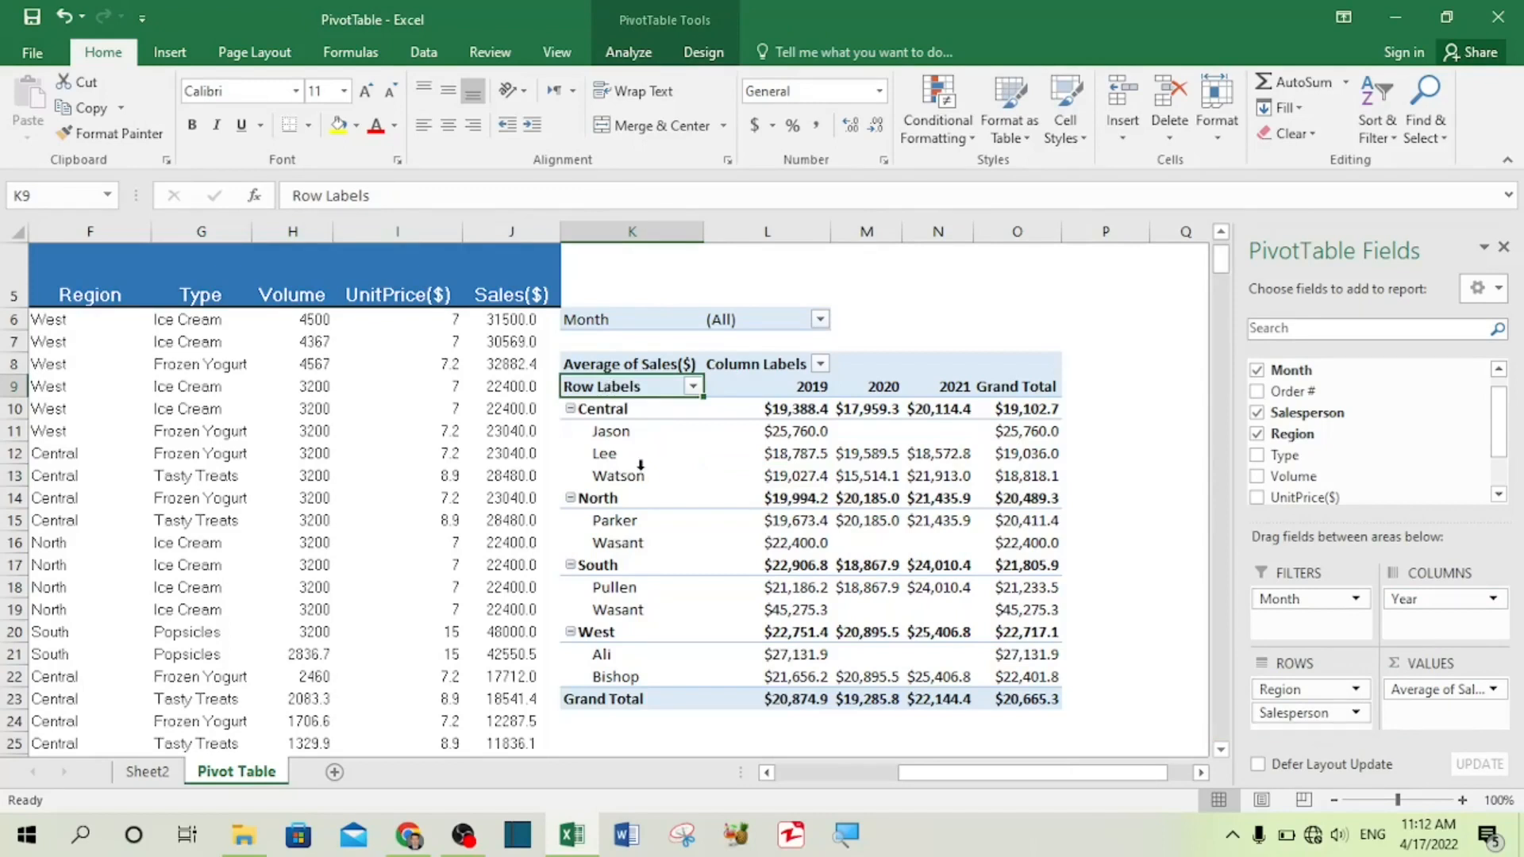
pyautogui.doubleClick(636, 387)
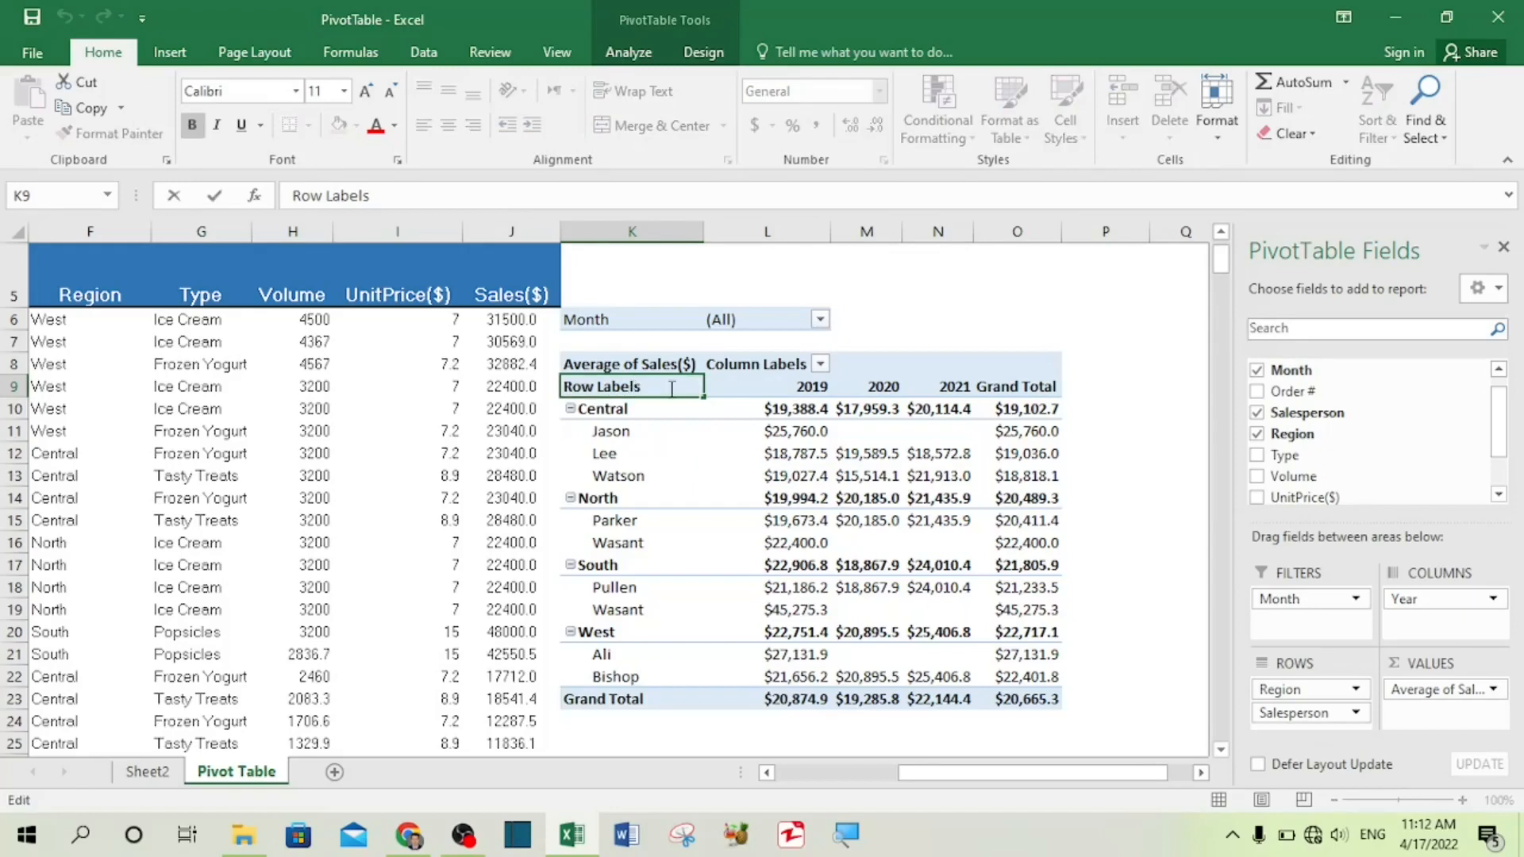
pyautogui.moveTo(672, 388); pyautogui.dragTo(563, 387)
pyautogui.press('Escape')
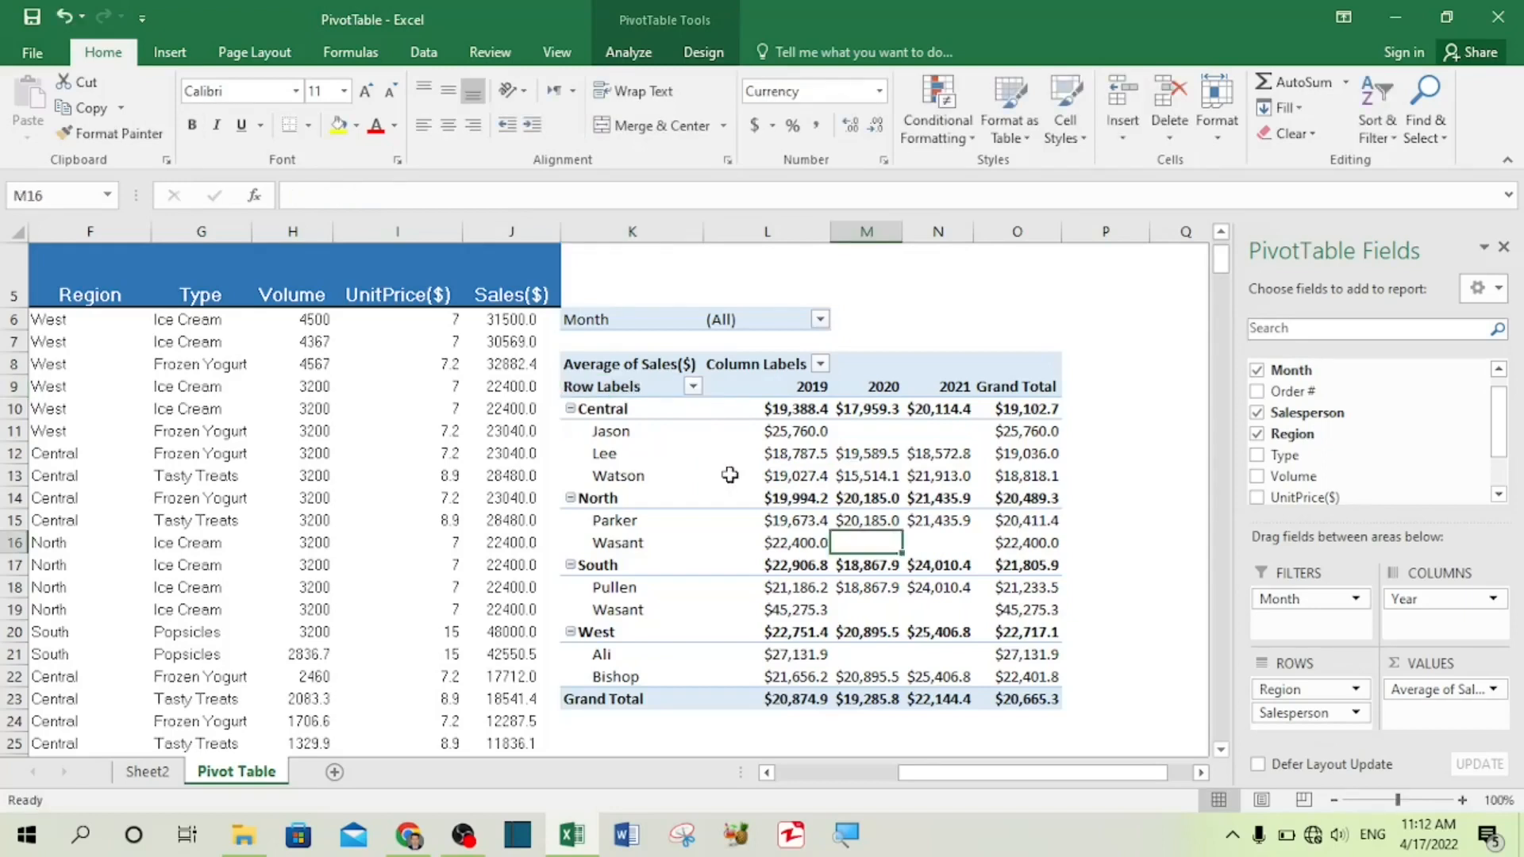
# Apply the light green PivotTable style with outlined header and grand total rows
pyautogui.click(726, 478)
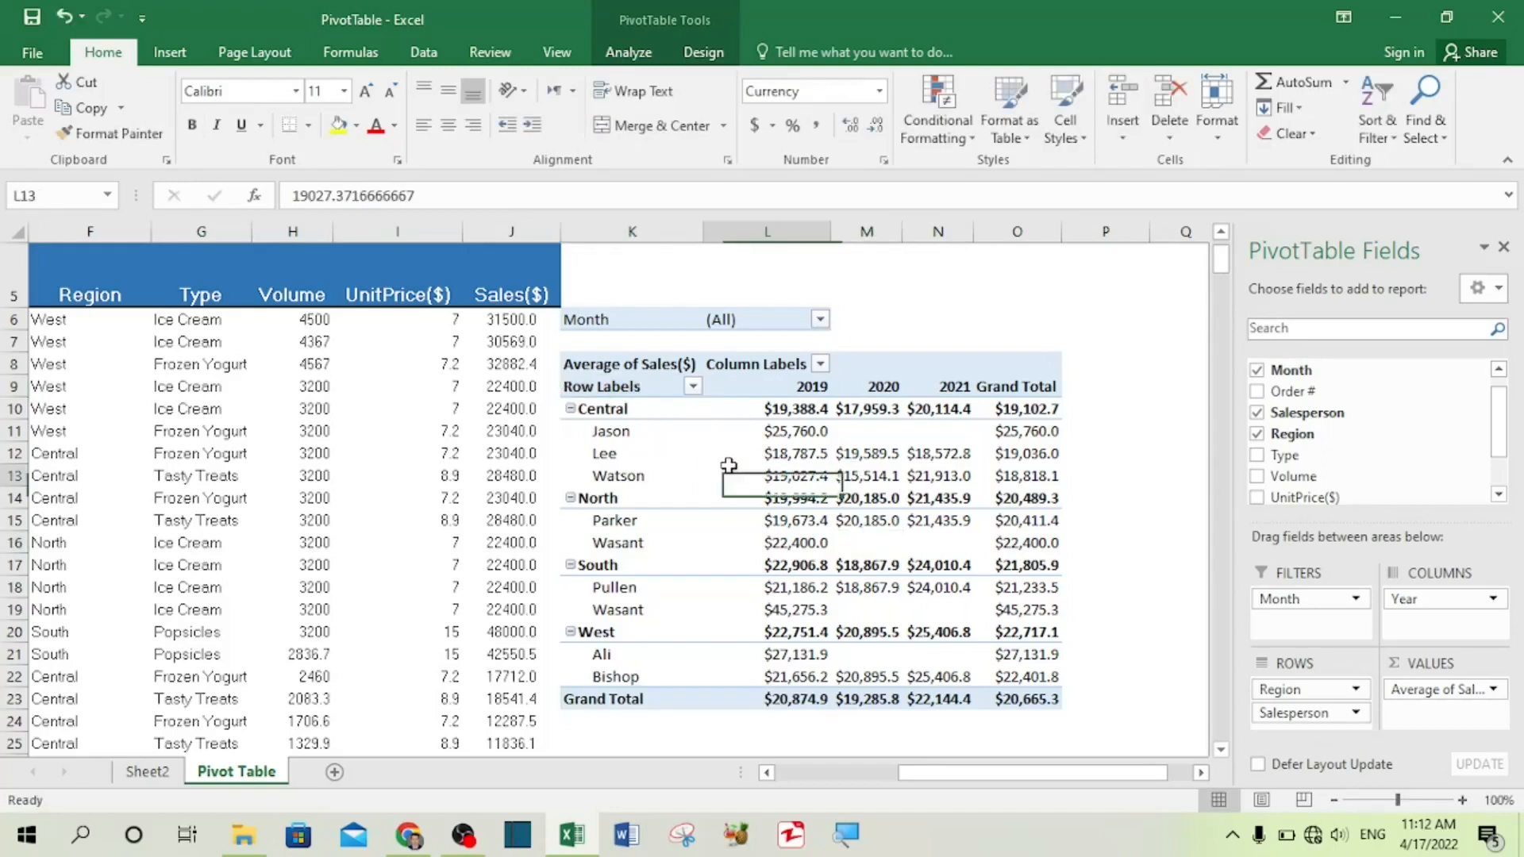
pyautogui.click(703, 52)
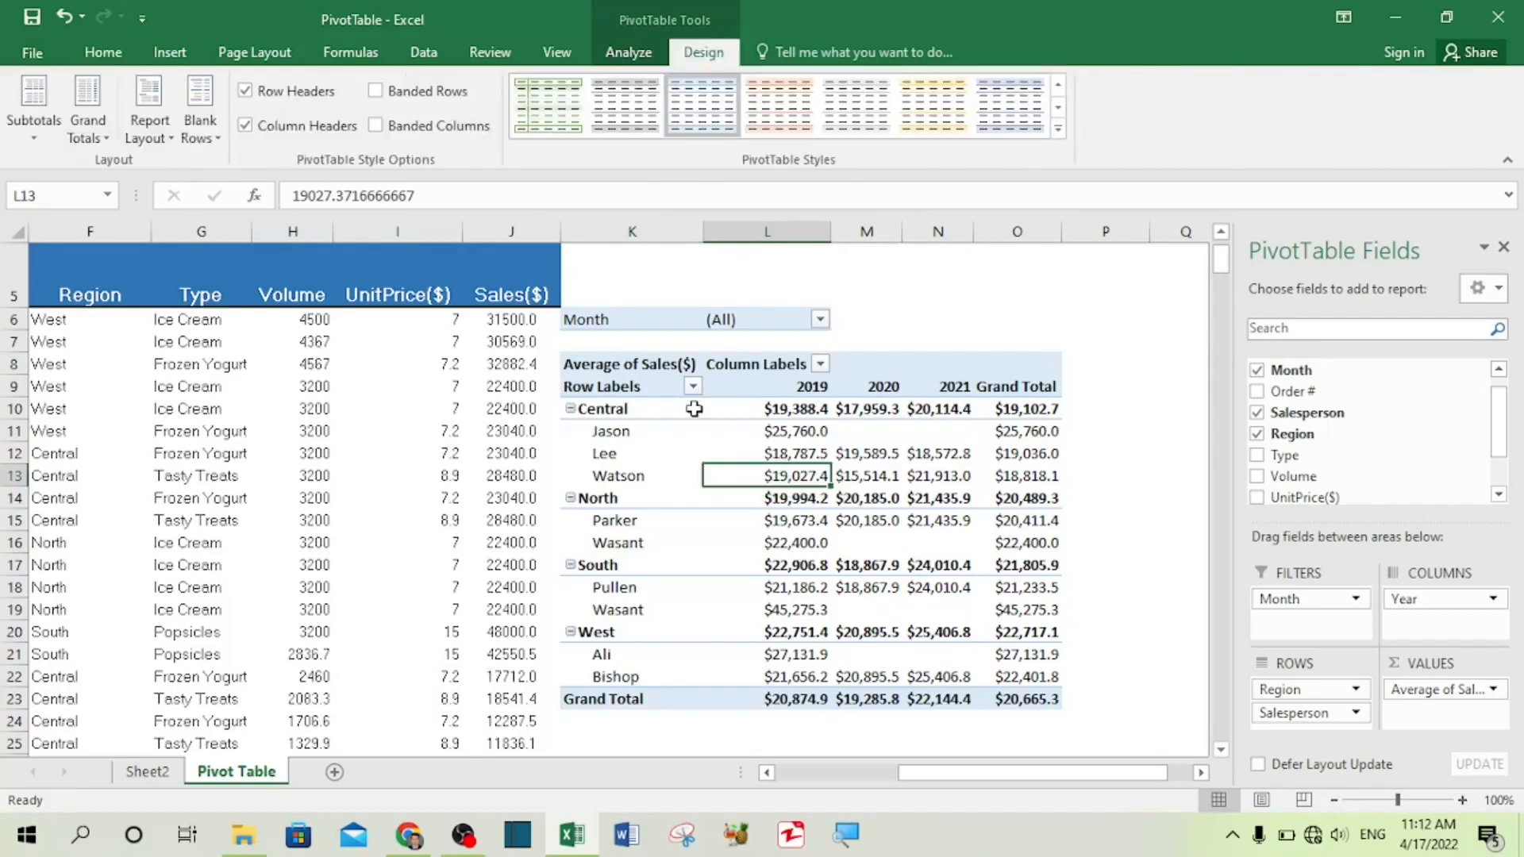
pyautogui.click(548, 104)
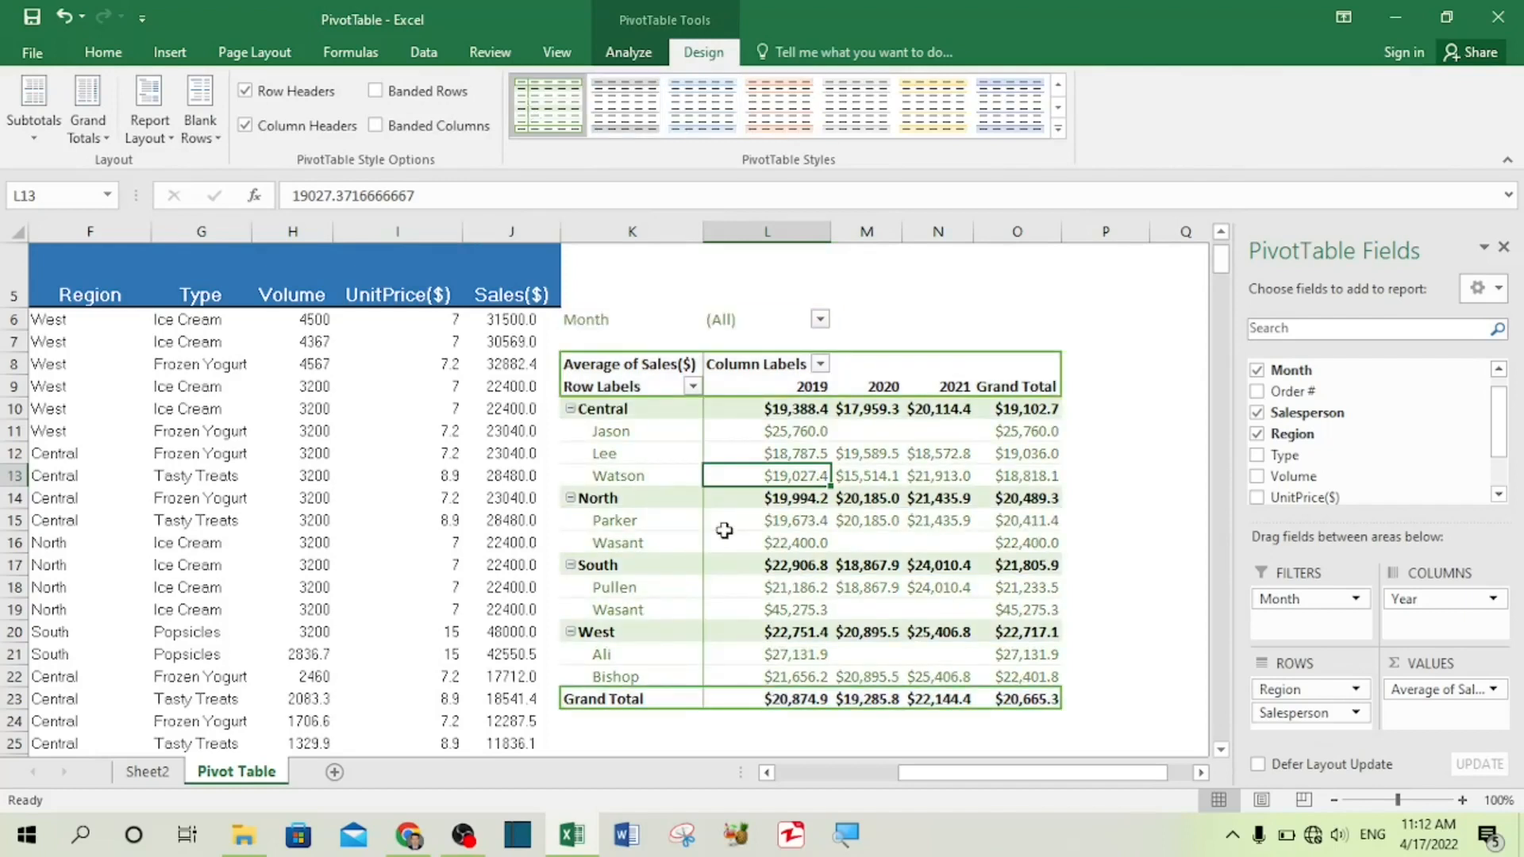
# Turn off Row Headers and turn on Banded Rows and Banded Columns for the PivotTable
pyautogui.click(292, 92)
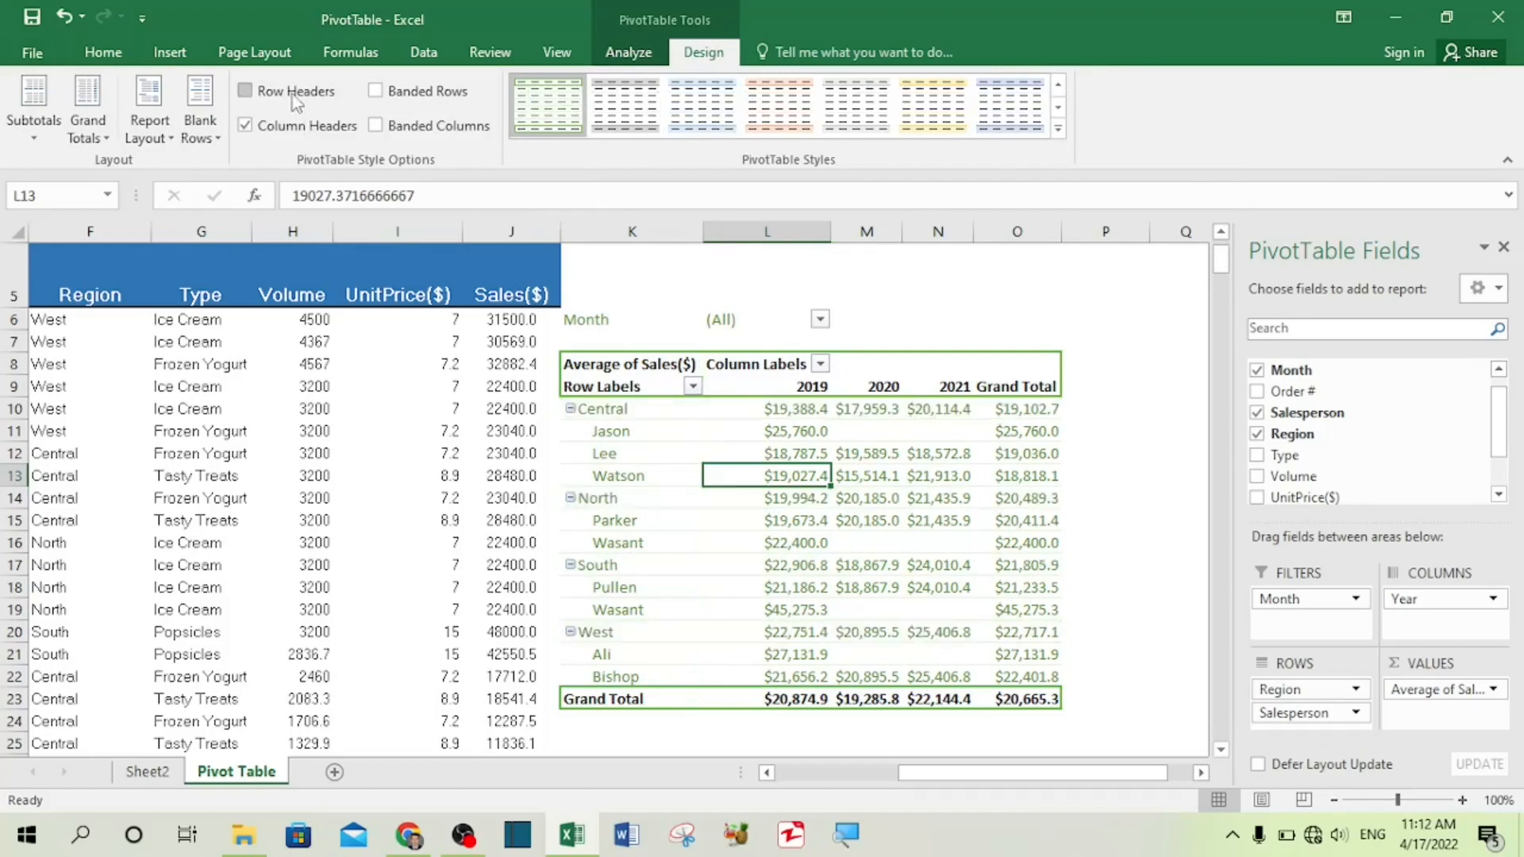
pyautogui.click(395, 92)
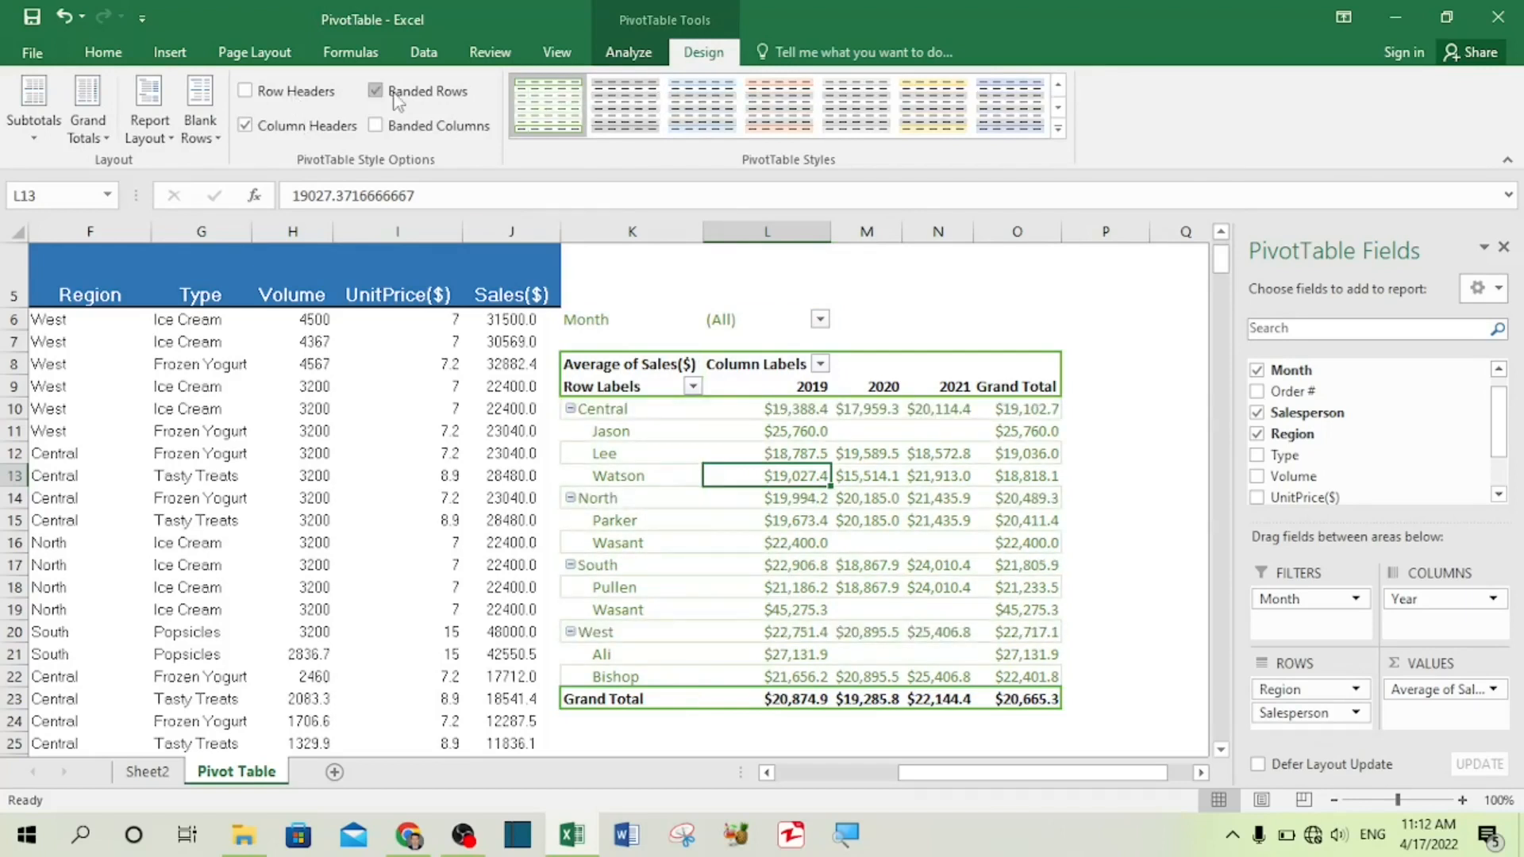
pyautogui.click(401, 128)
pyautogui.click(936, 557)
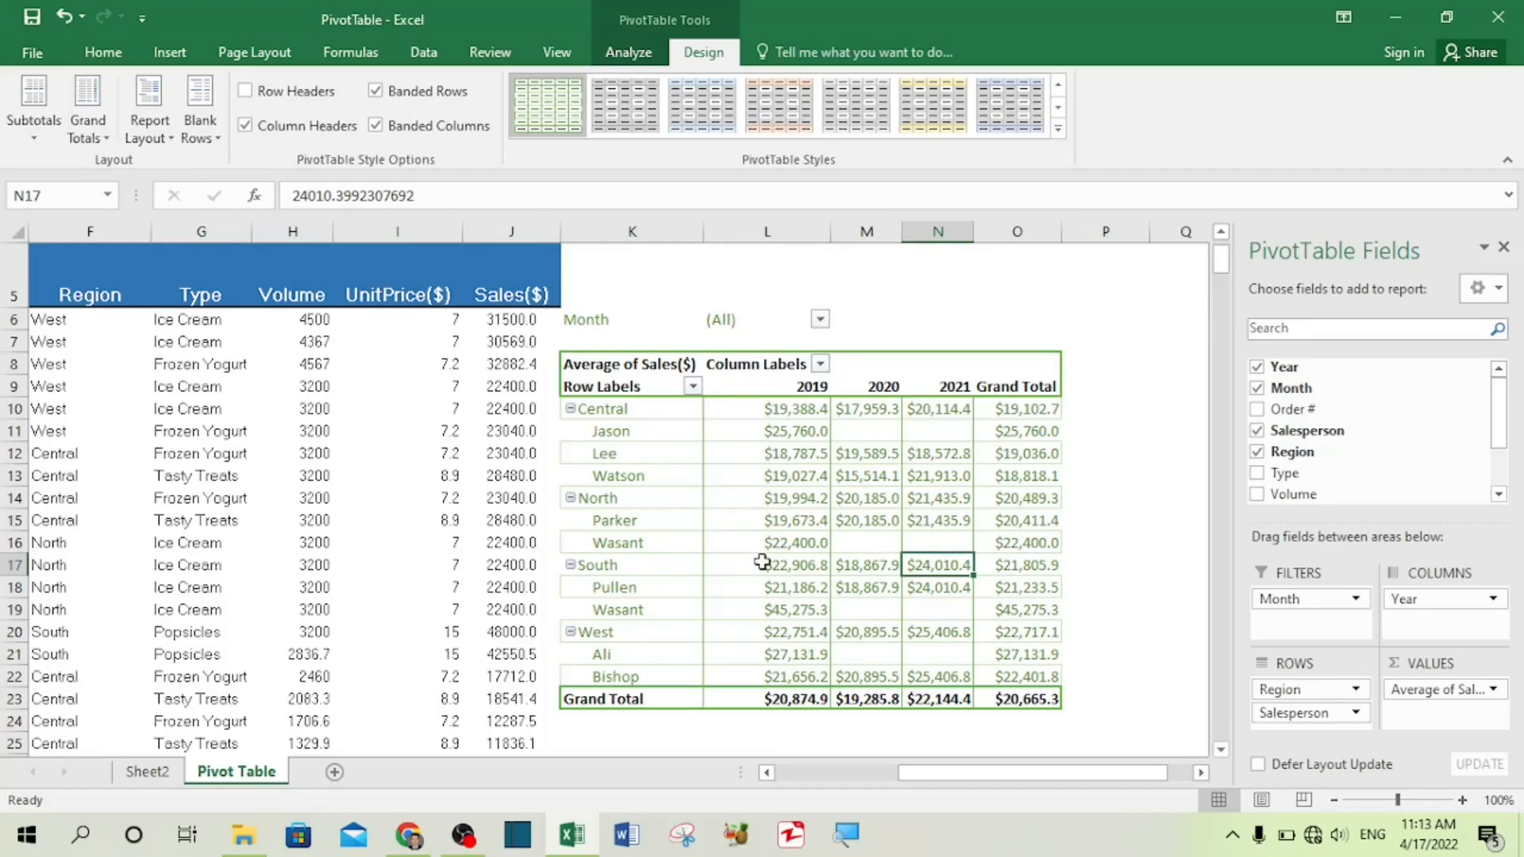
pyautogui.moveTo(748, 619)
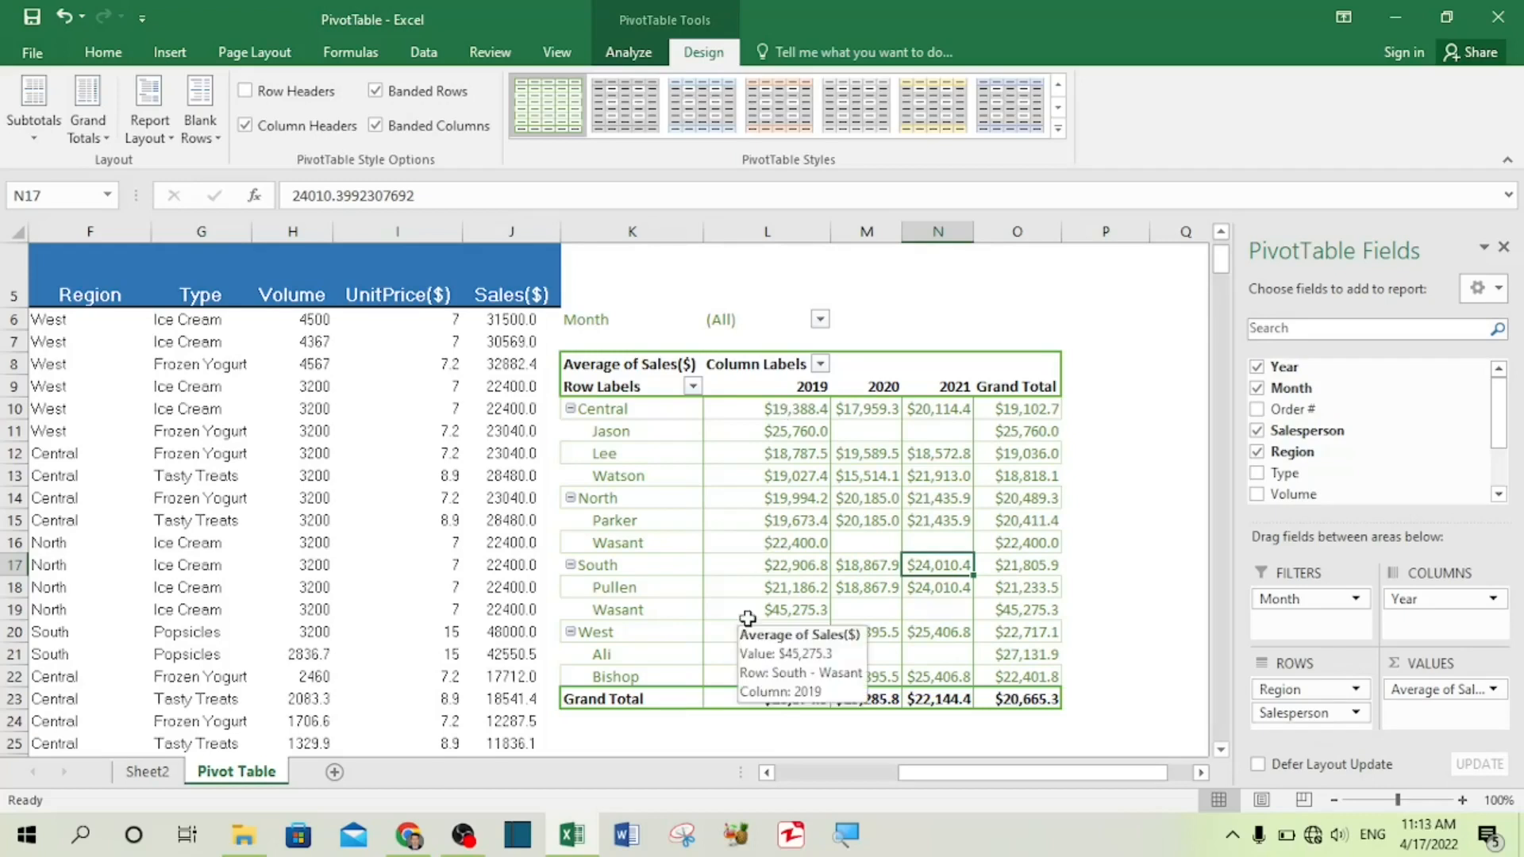